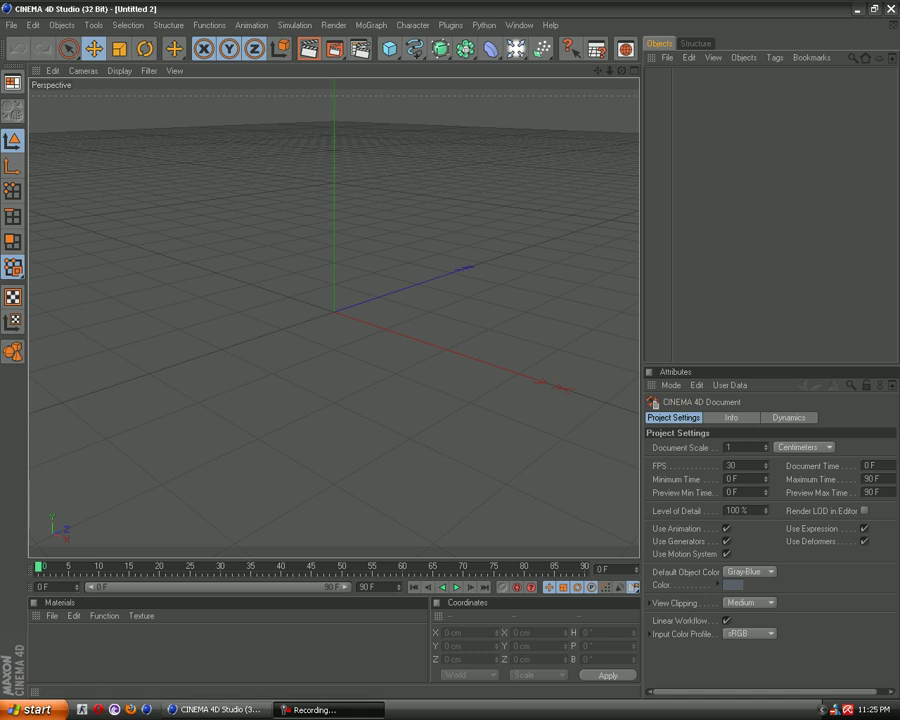
Add a MoText object to the scene from the MoGraph menu.
click(451, 25)
click(451, 25)
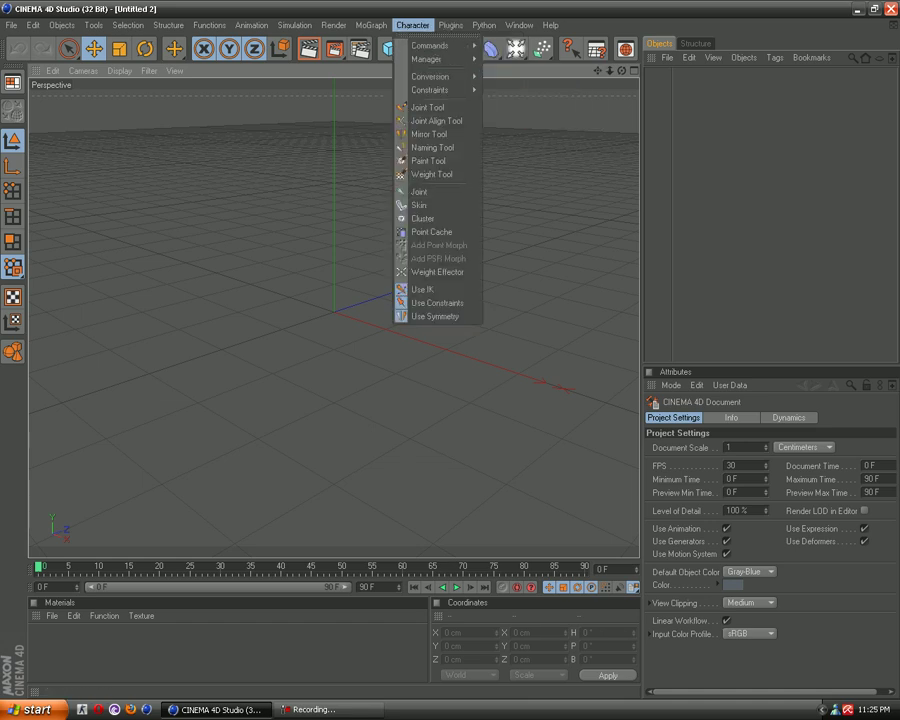
click(451, 25)
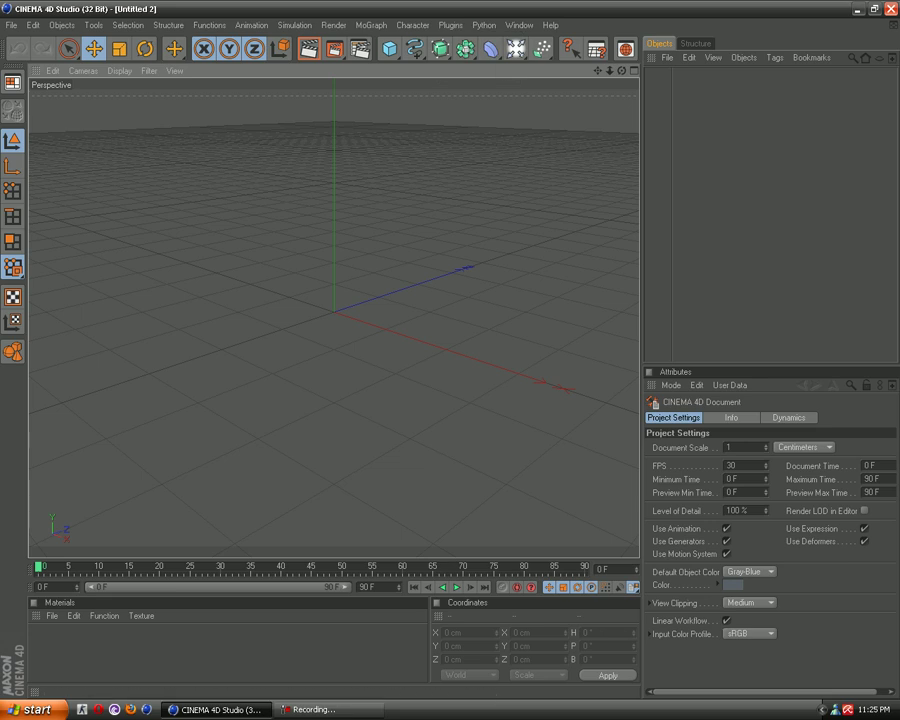
click(371, 25)
key(Escape)
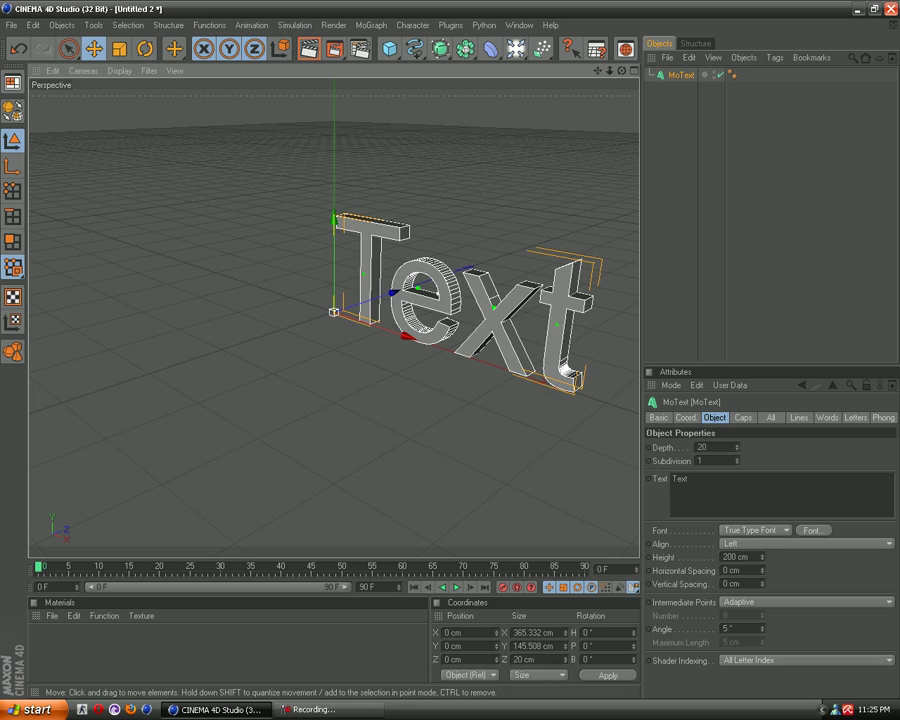
Change the MoText wording to 'Tutorial' and search the font list for 'bat'.
double_click(679, 479)
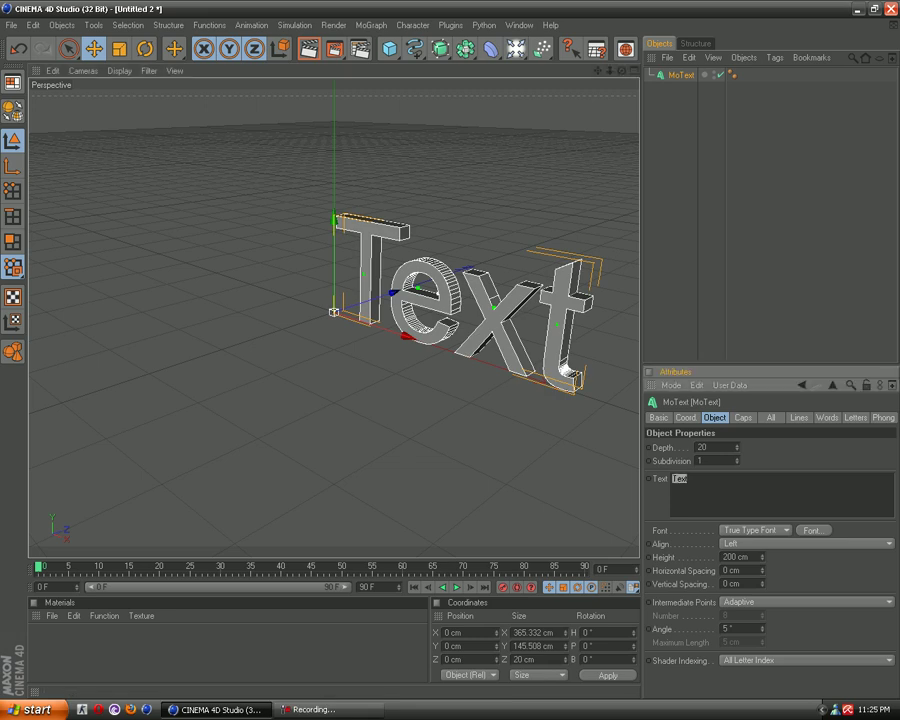
text(Tutorial)
key(Tab)
click(811, 530)
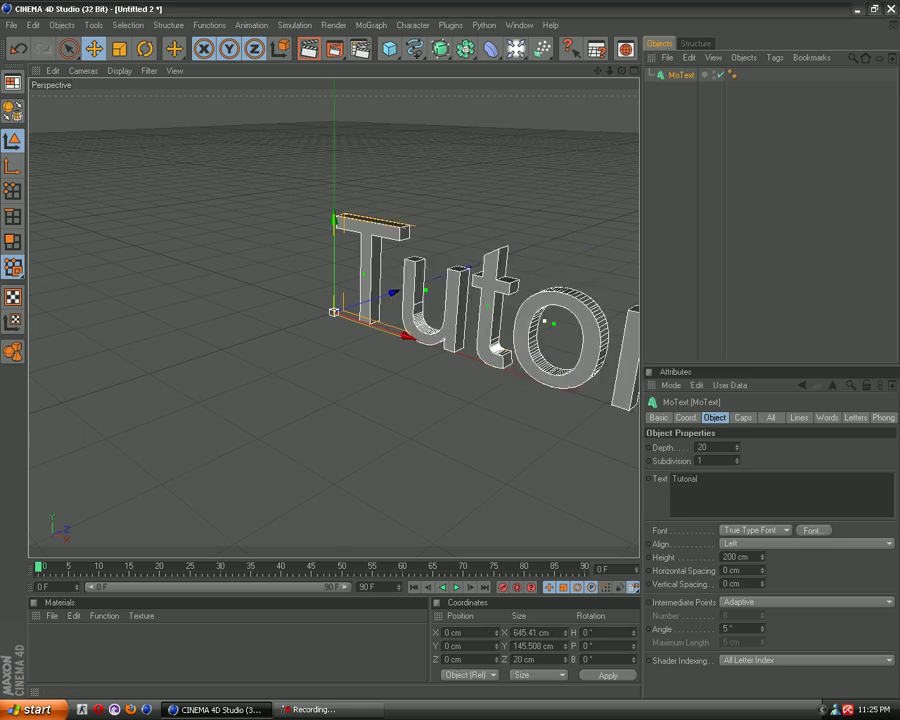
text(bat)
Apply the BatmanForeverOutline font to the Tutorial text and zoom the view out.
click(76, 149)
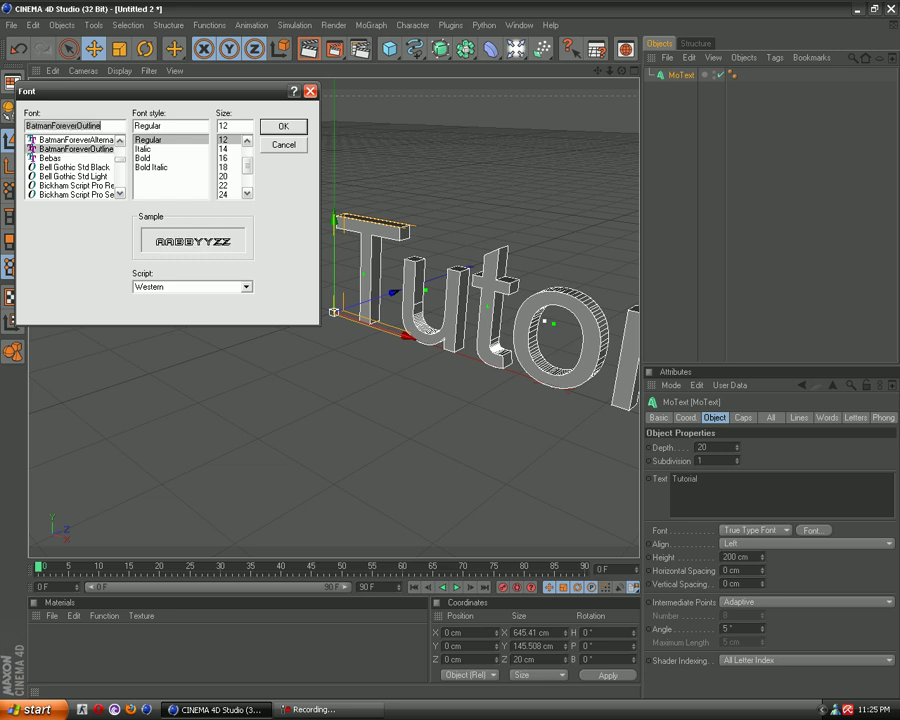
key(Return)
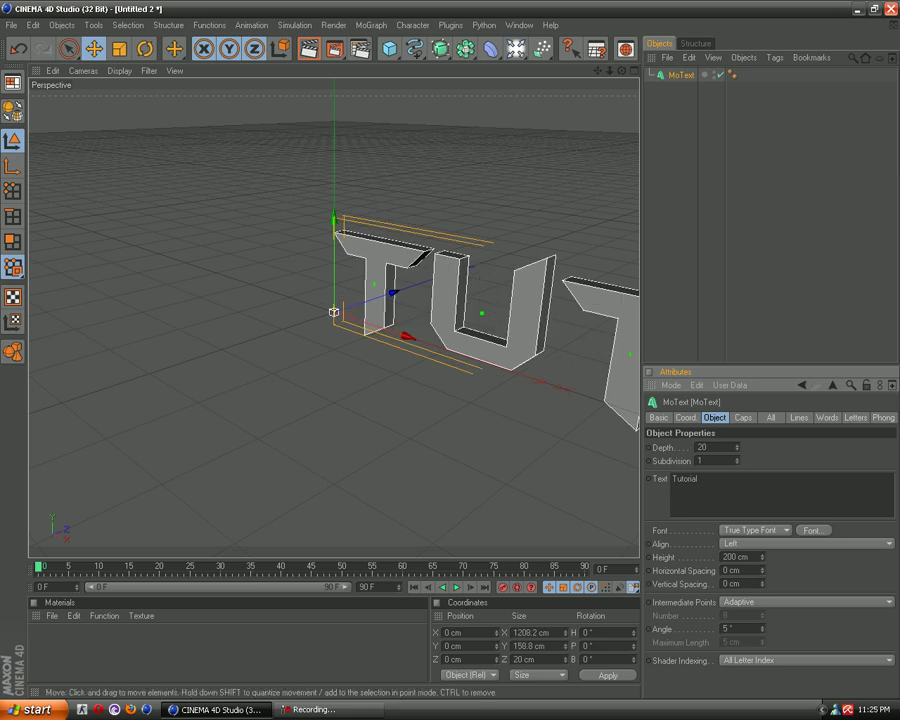
scroll(333, 320, down, 2)
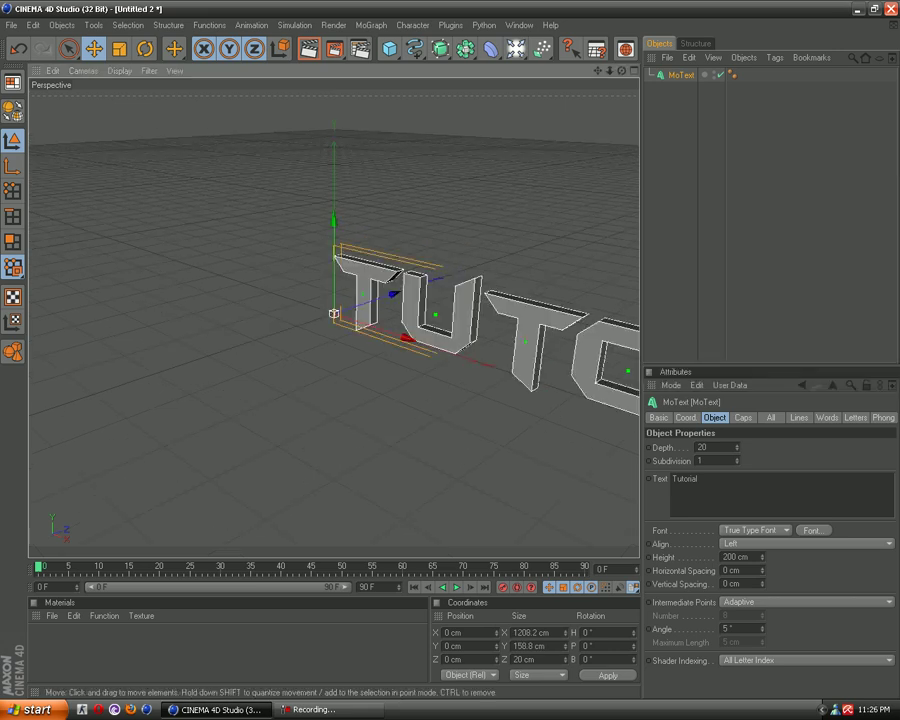
scroll(333, 315, down, 2)
scroll(333, 315, down, 2)
scroll(333, 315, down, 1)
scroll(333, 315, down, 1)
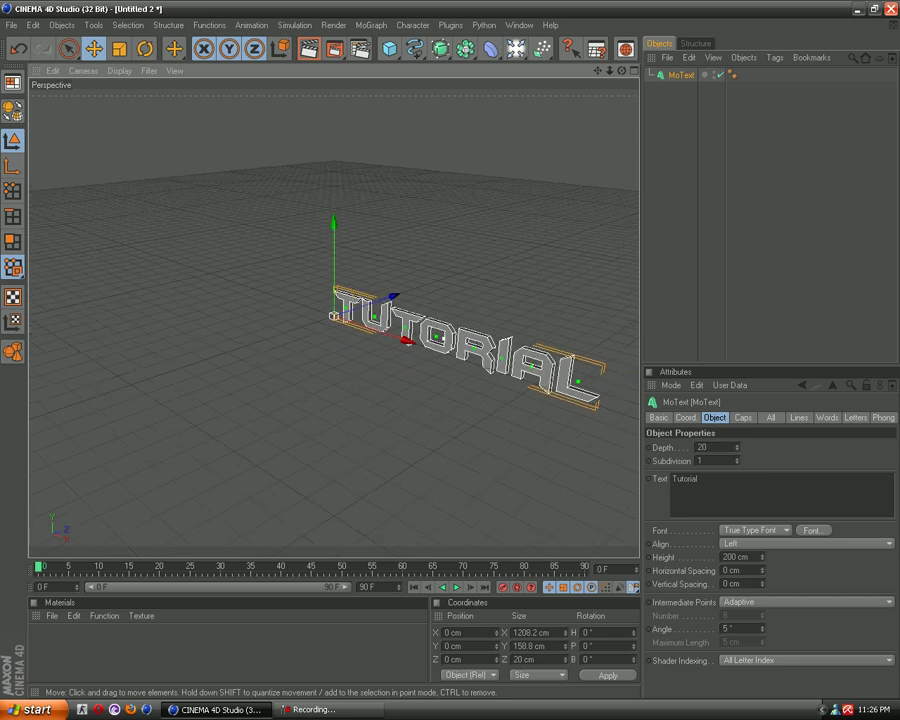
scroll(333, 315, up, 1)
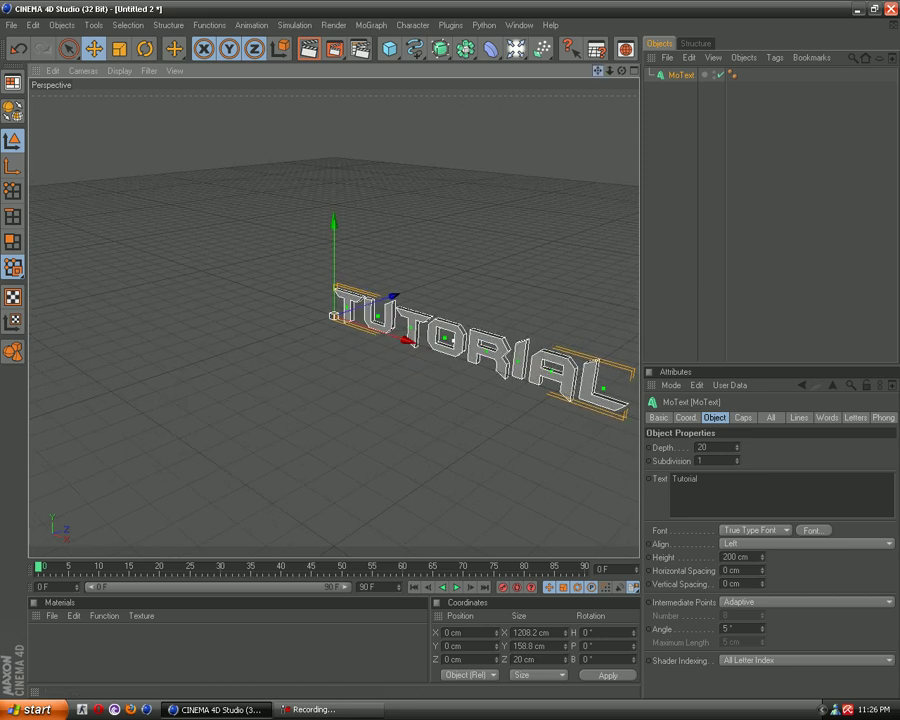
scroll(333, 315, down, 1)
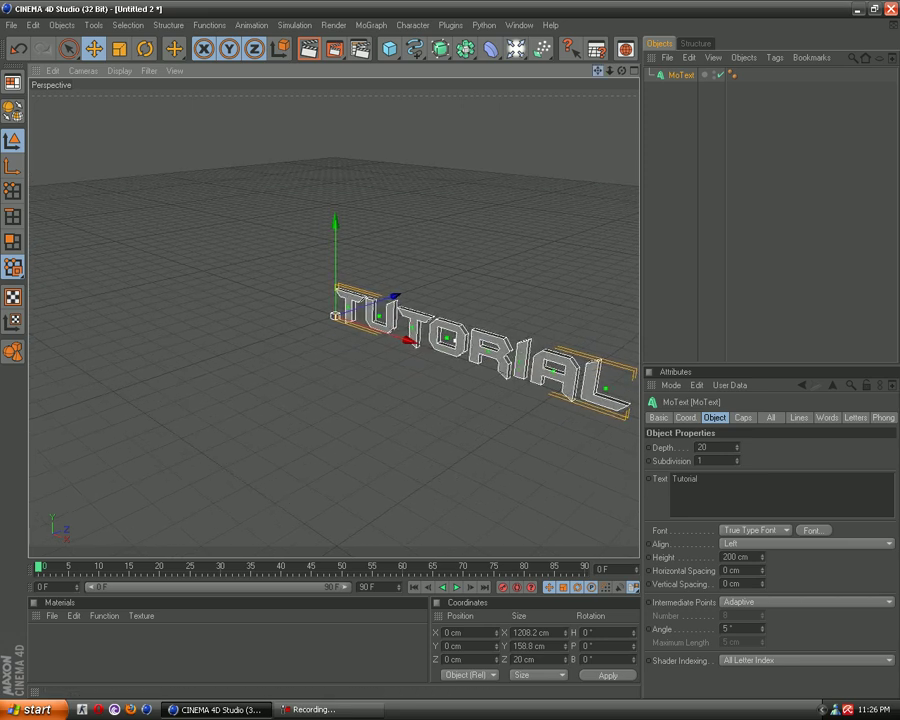
Set the MoText Horizontal Spacing to -6 cm and orbit the view to face the text.
mouse_move(597, 70)
mouse_down()
mouse_move(597, 52)
mouse_move(502, 72)
mouse_up()
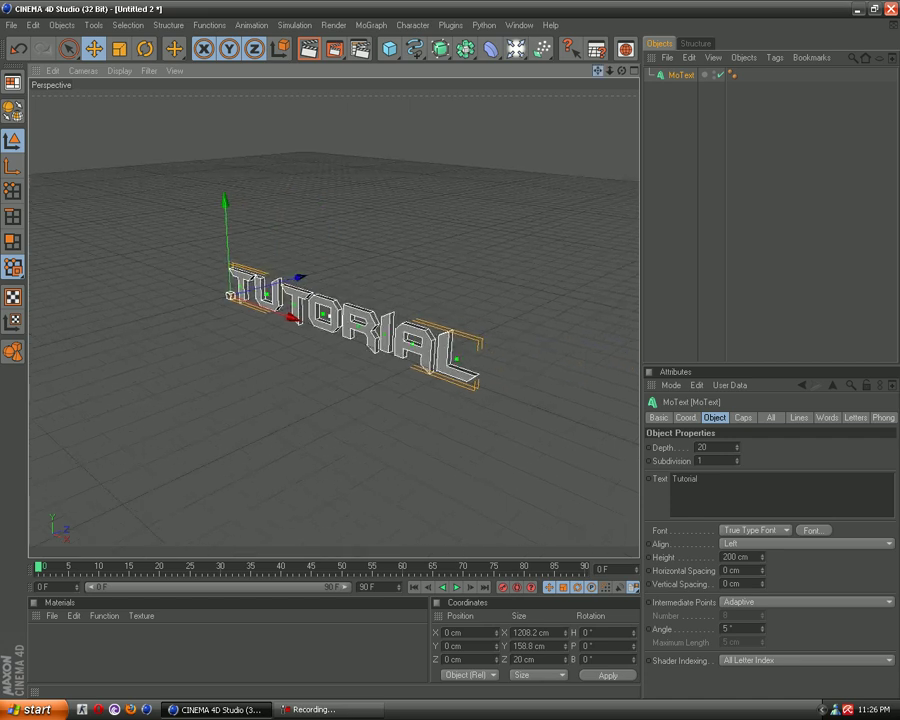
scroll(334, 318, up, 2)
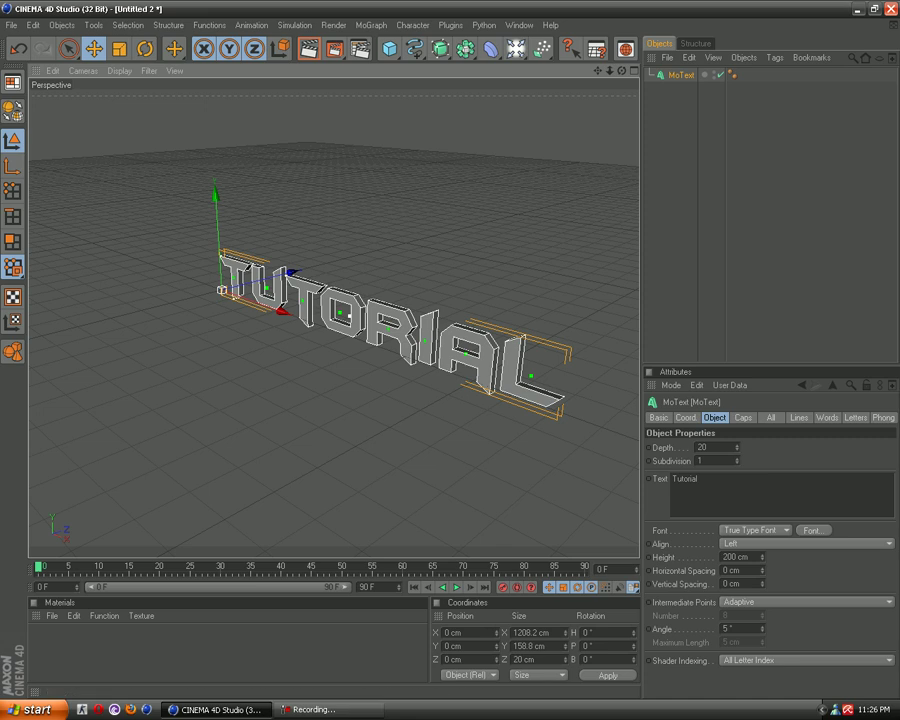
drag(762, 567, 762, 585)
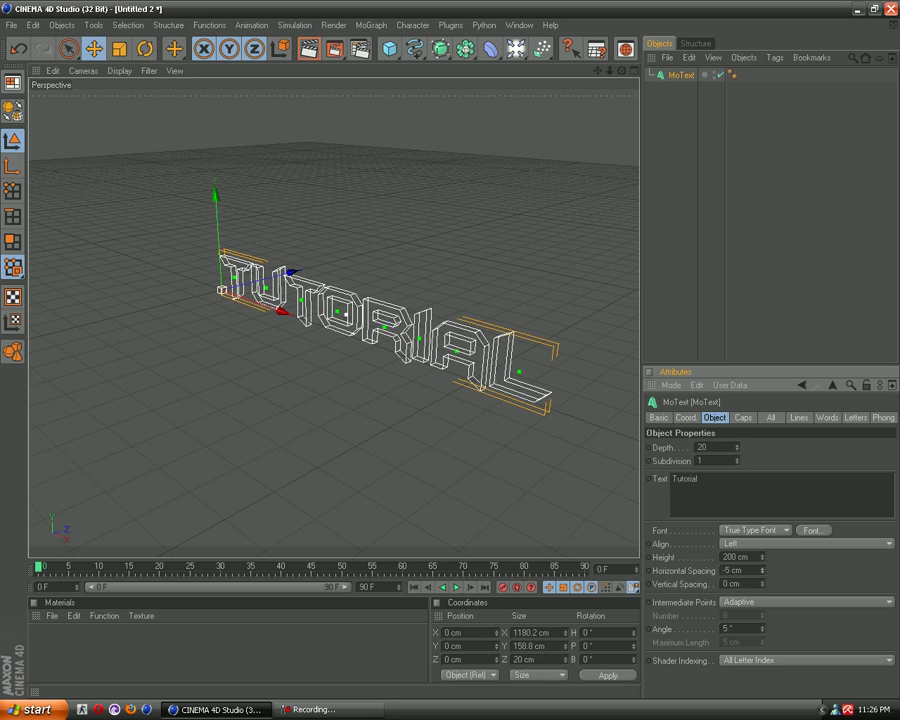
drag(762, 585, 762, 586)
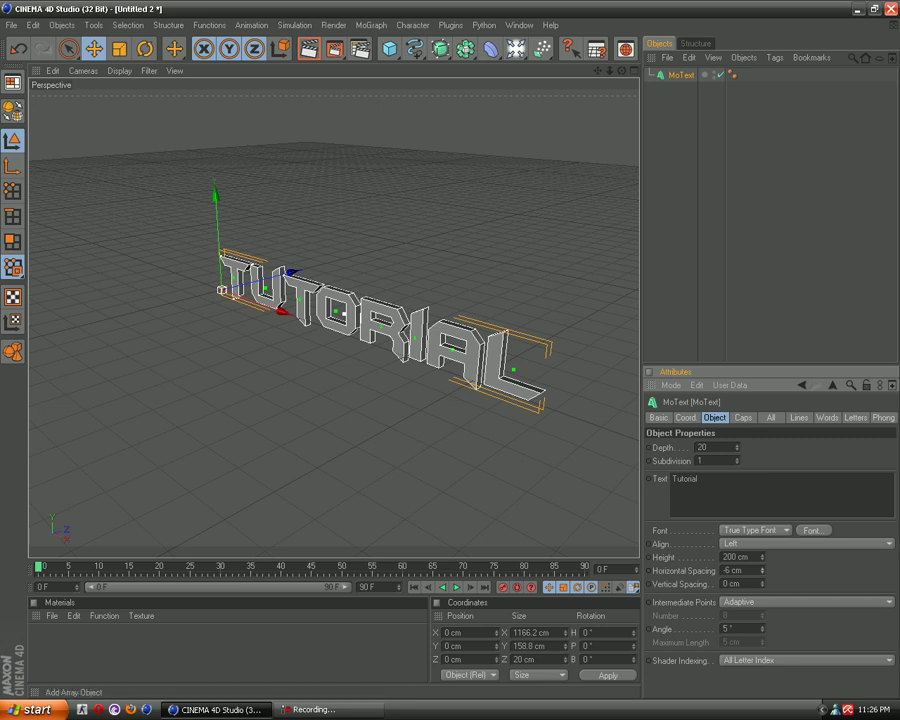
mouse_move(621, 70)
mouse_down()
mouse_move(600, 72)
mouse_move(621, 81)
mouse_up()
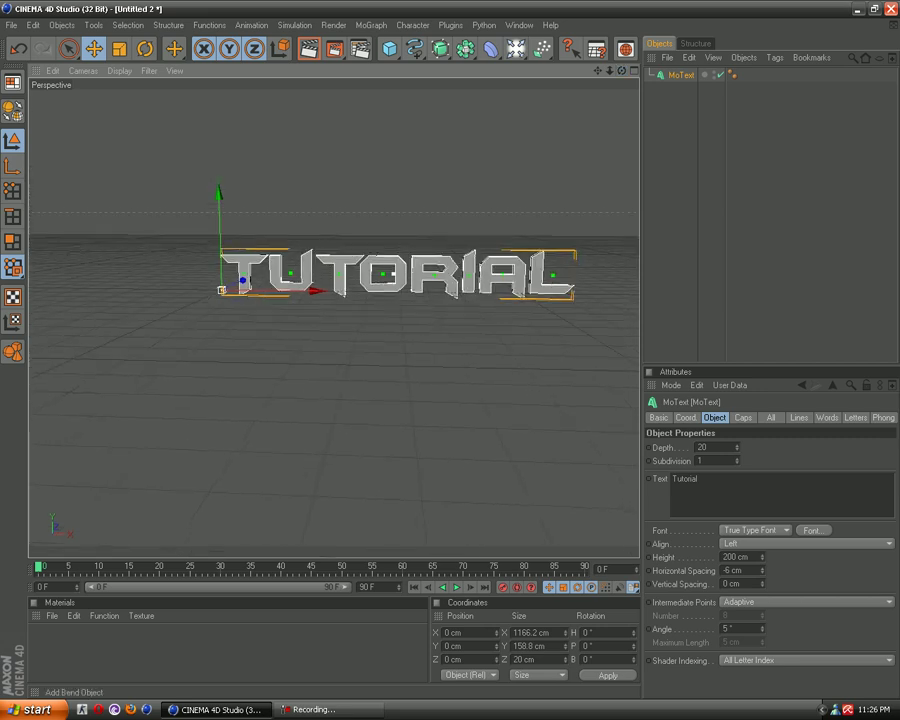
click(516, 48)
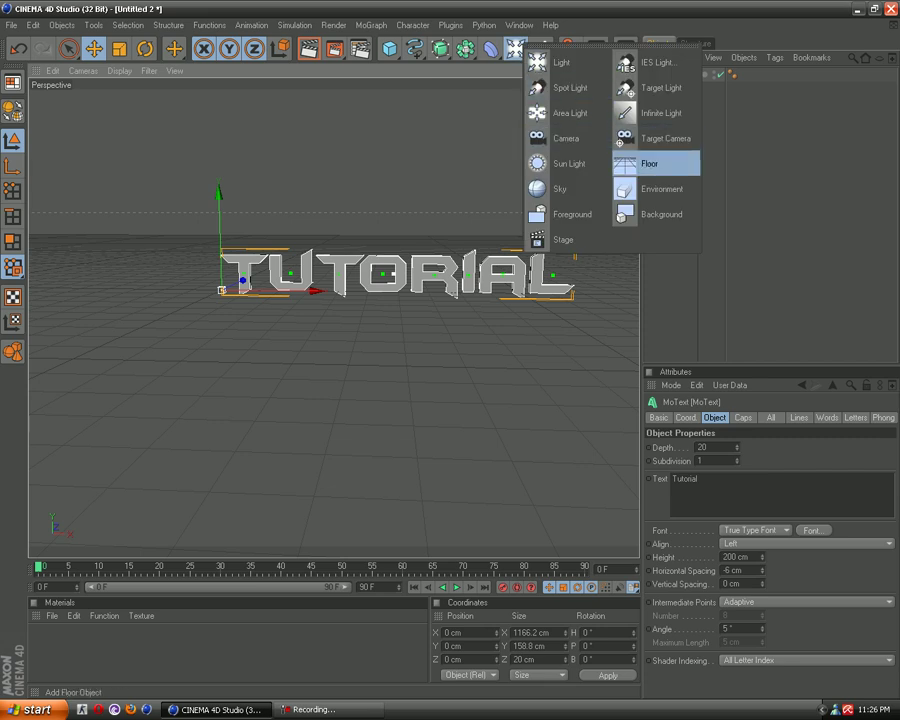
Add a Floor, lower it to -20.713 cm beneath the text, and render a preview.
click(645, 163)
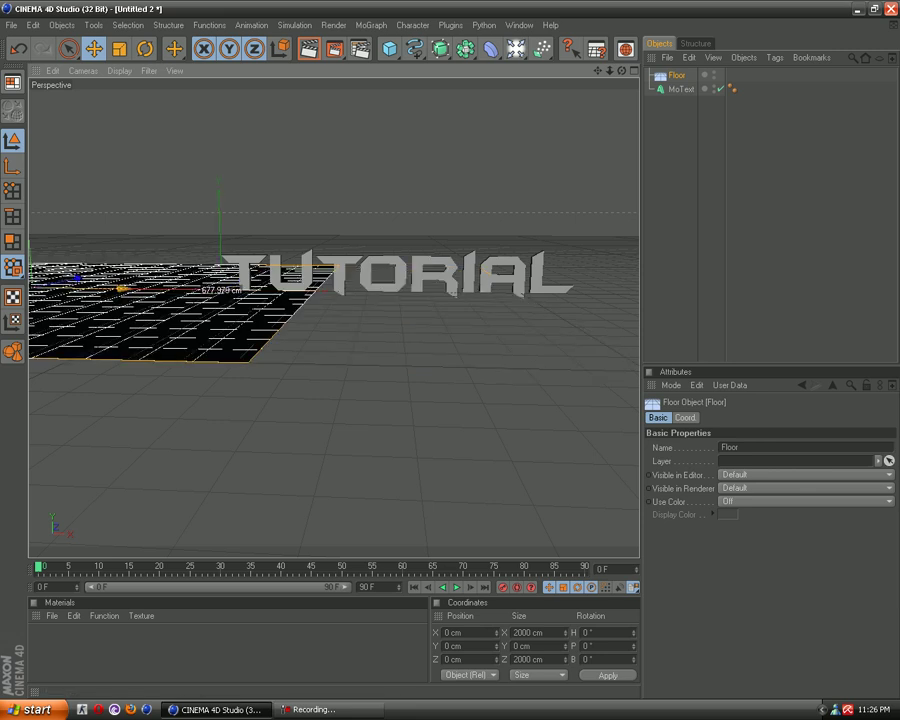
click(220, 498)
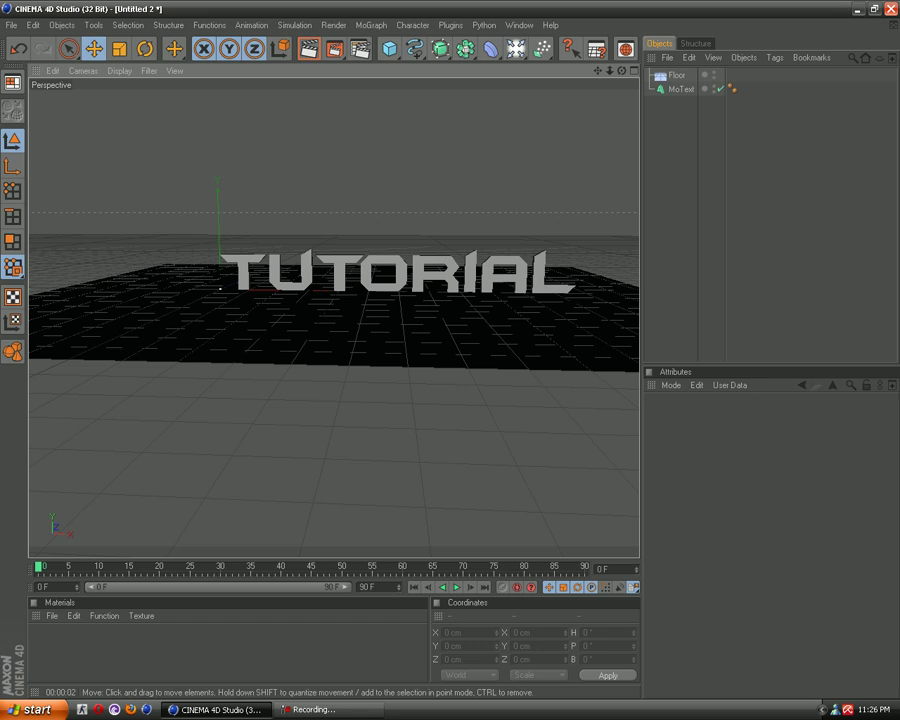
click(220, 288)
drag(350, 290, 350, 300)
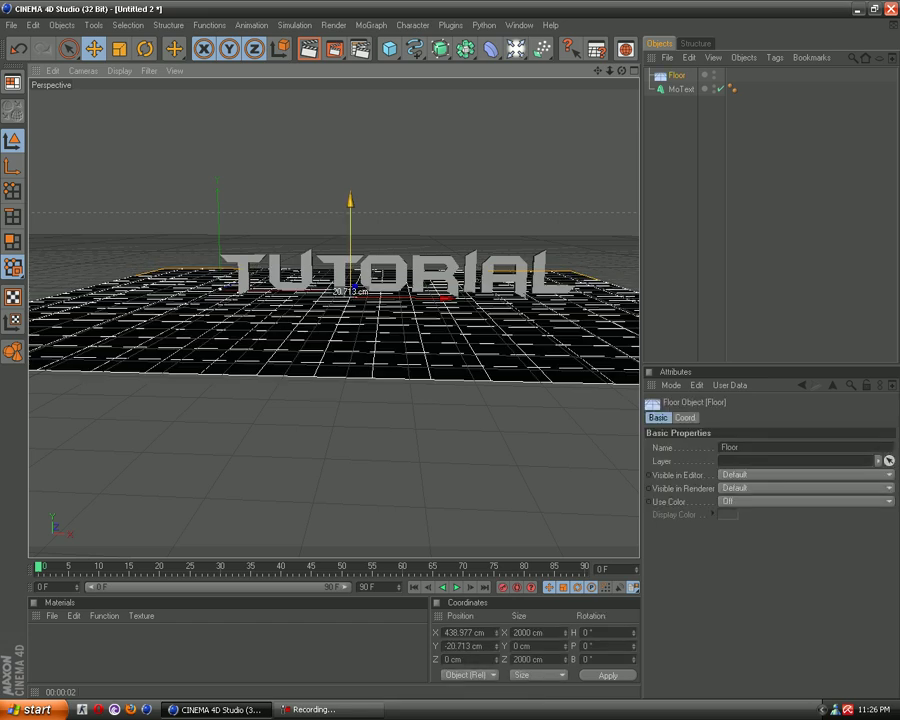
click(308, 48)
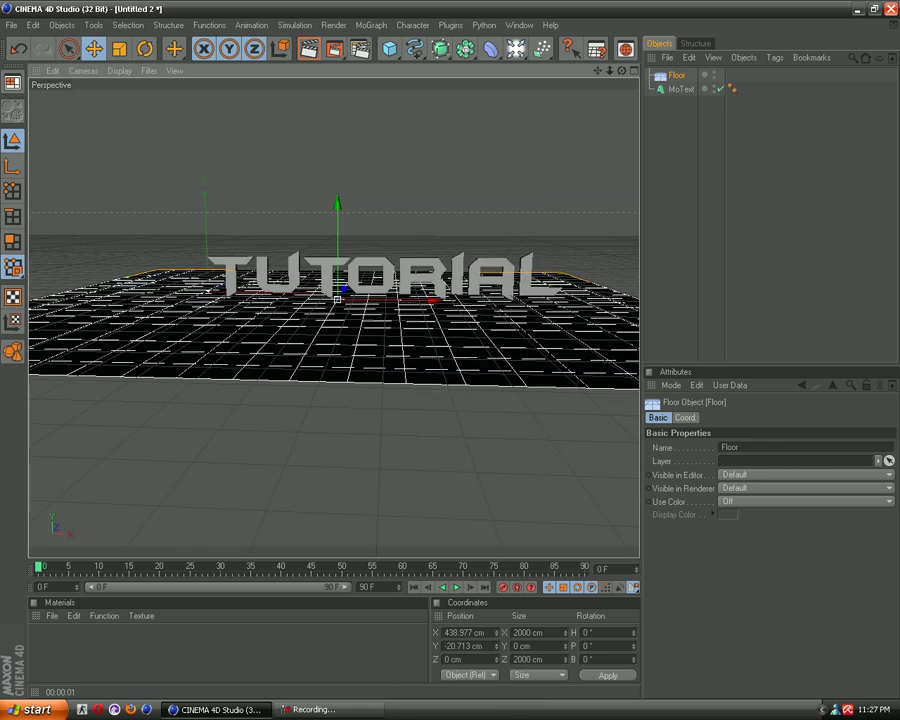
Add a Background object to the scene.
alt+middle_drag(336, 300, 330, 300)
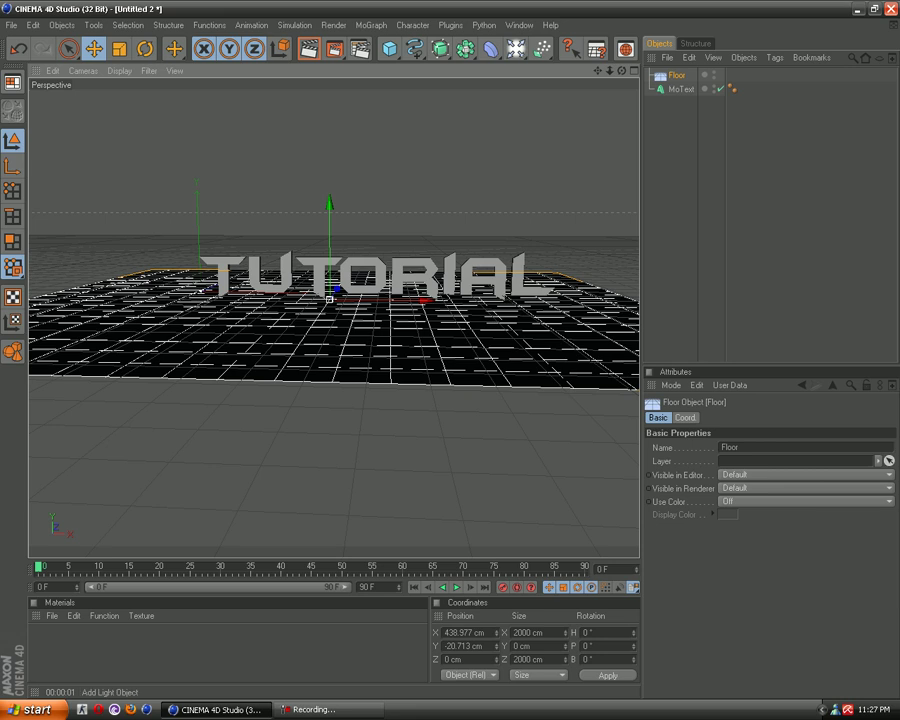
drag(516, 48, 655, 163)
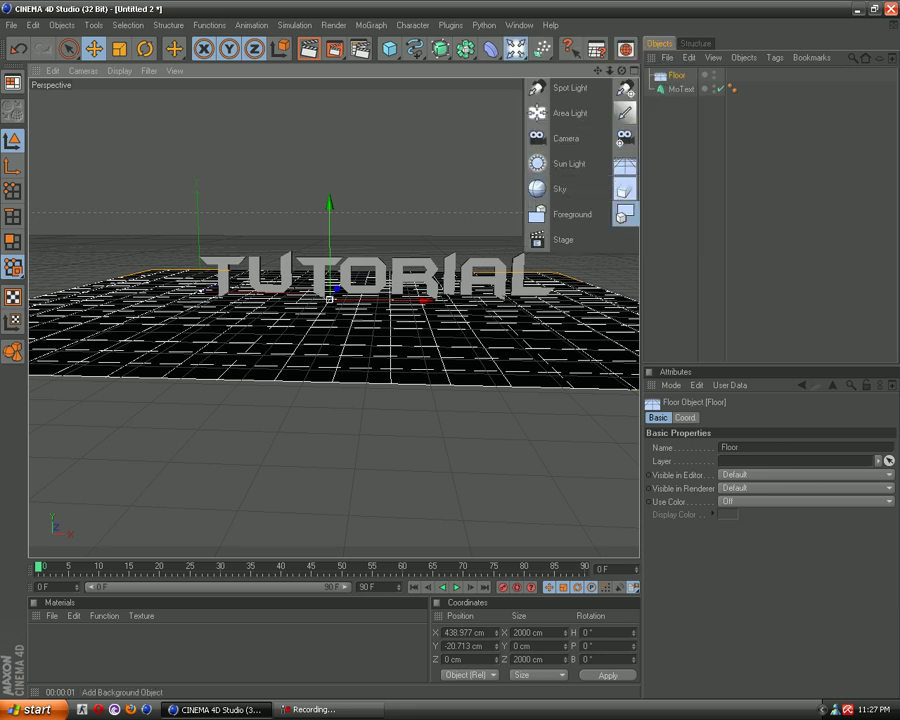
click(625, 214)
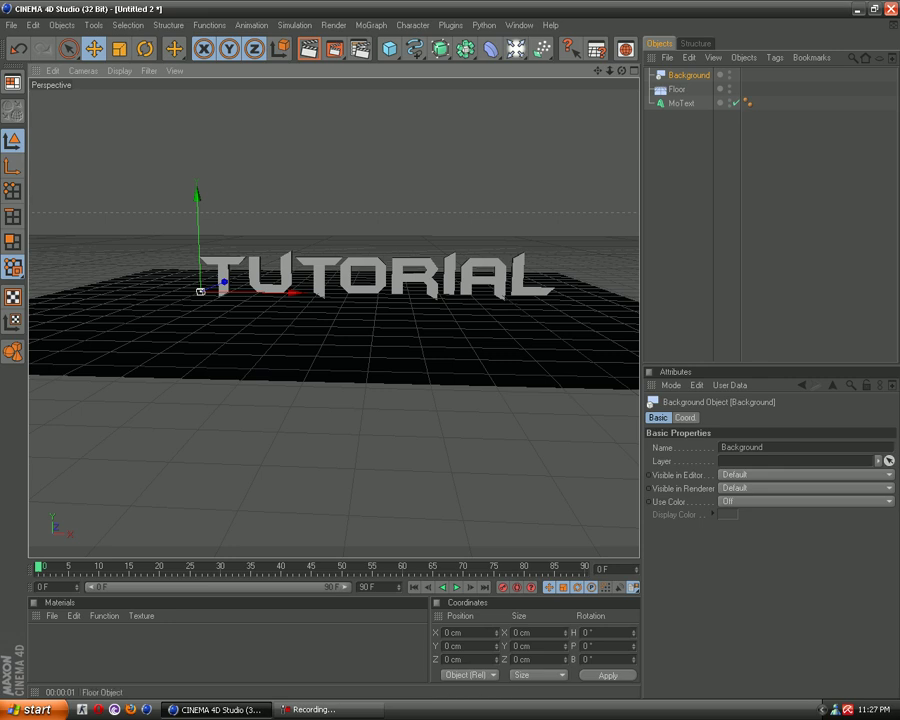
Create material Mat with a pure white colour (255, 255, 255), keeping Specular enabled.
double_click(200, 650)
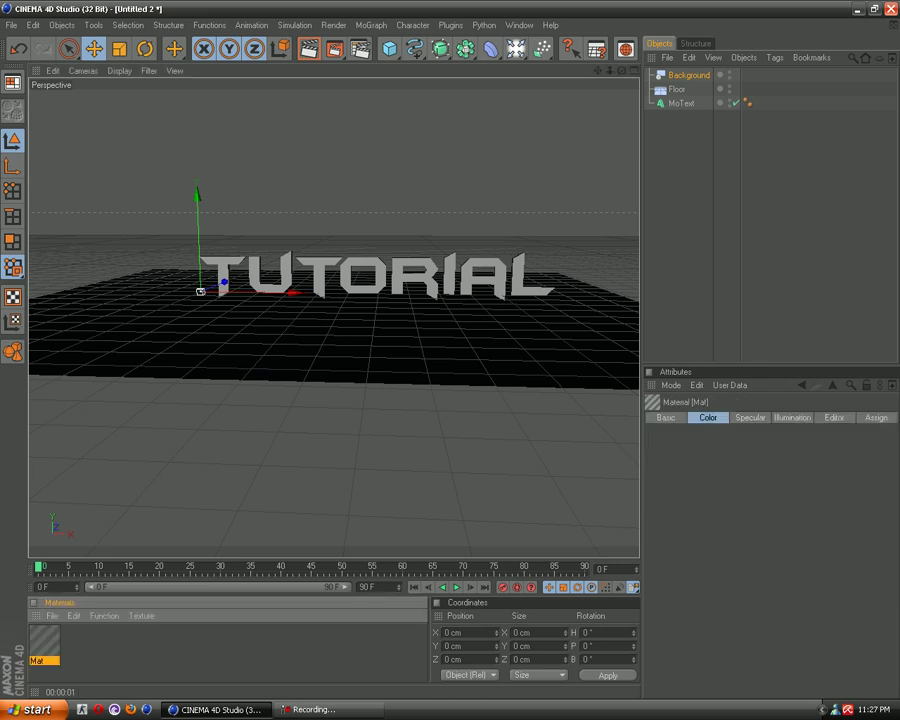
double_click(44, 640)
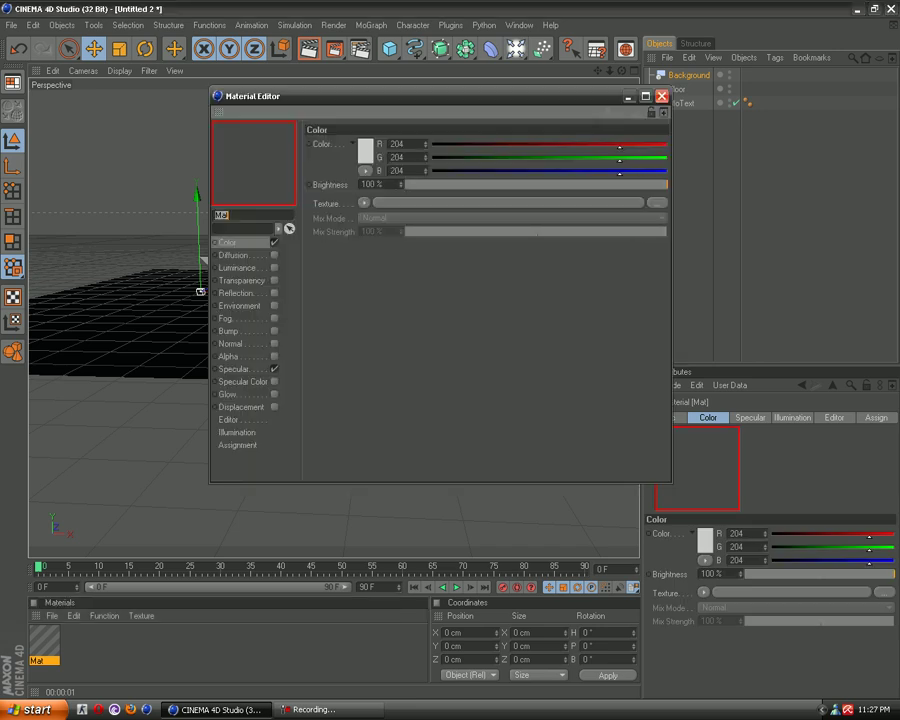
click(365, 150)
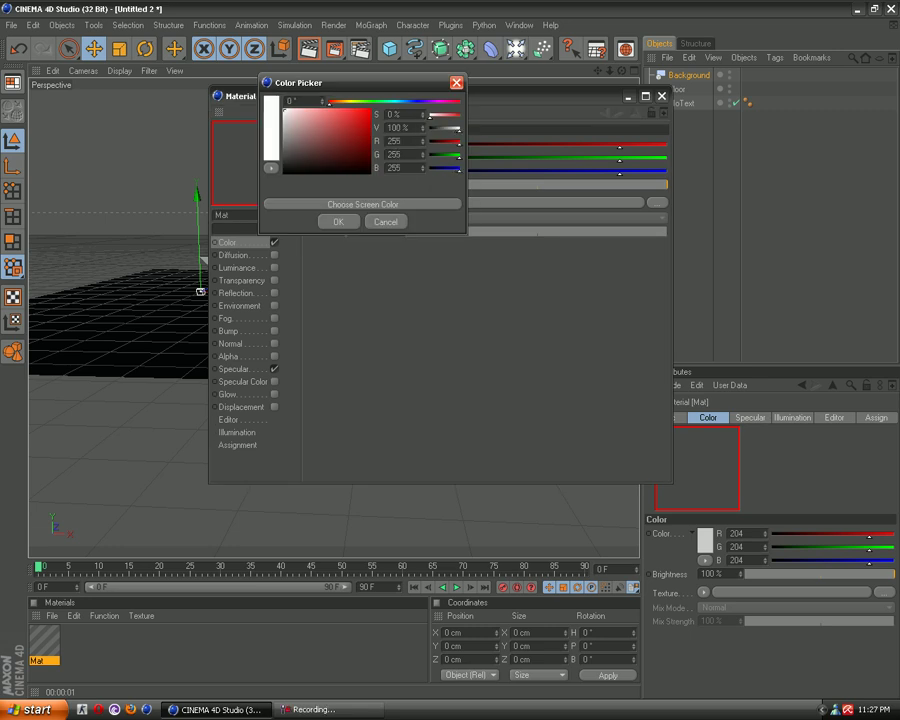
key(Return)
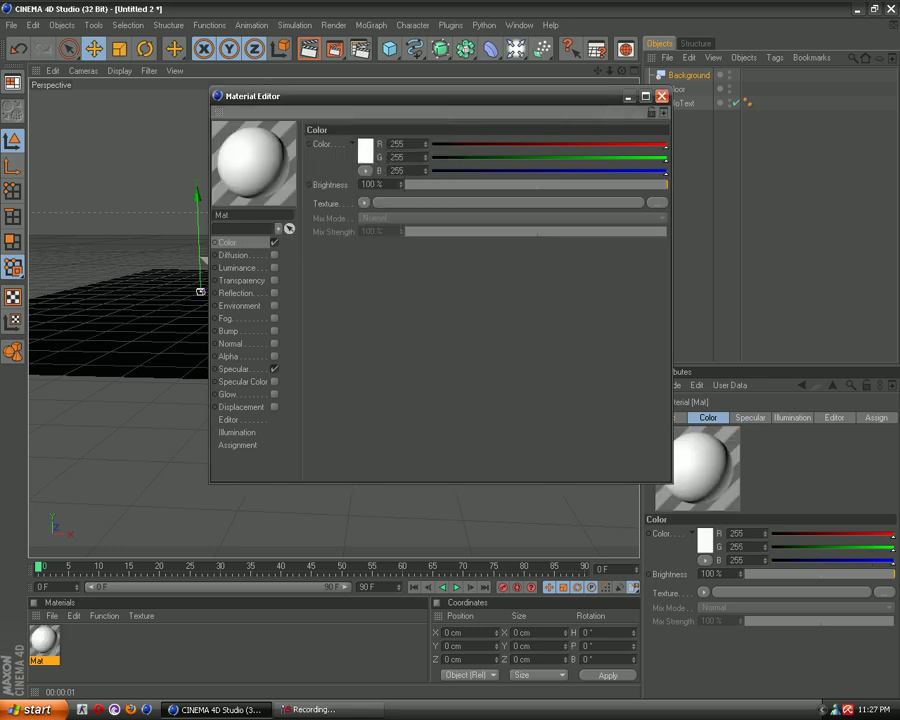
click(274, 369)
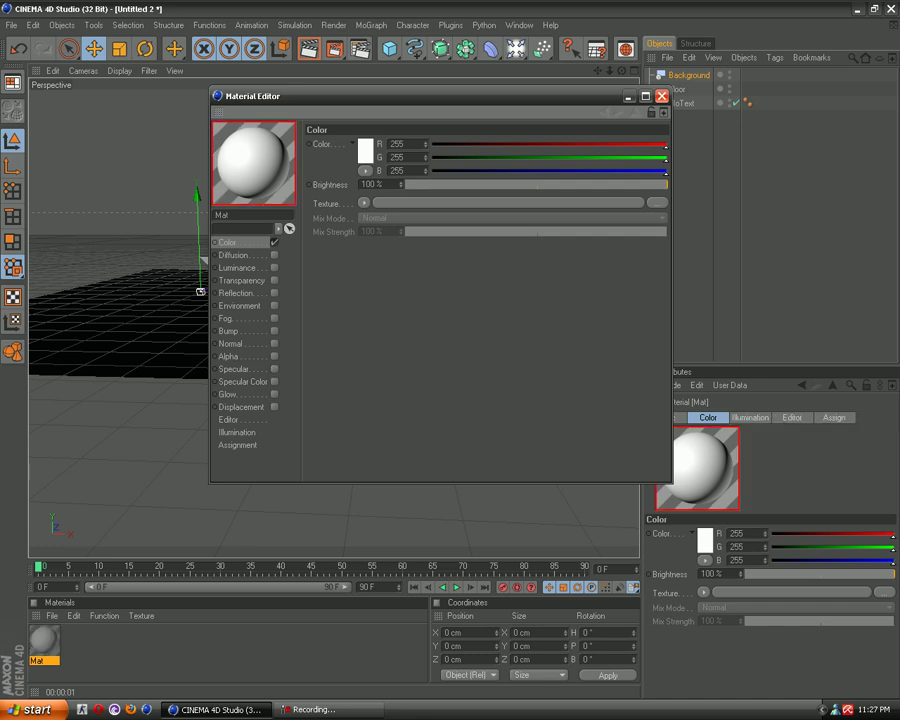
click(274, 369)
click(236, 369)
click(661, 96)
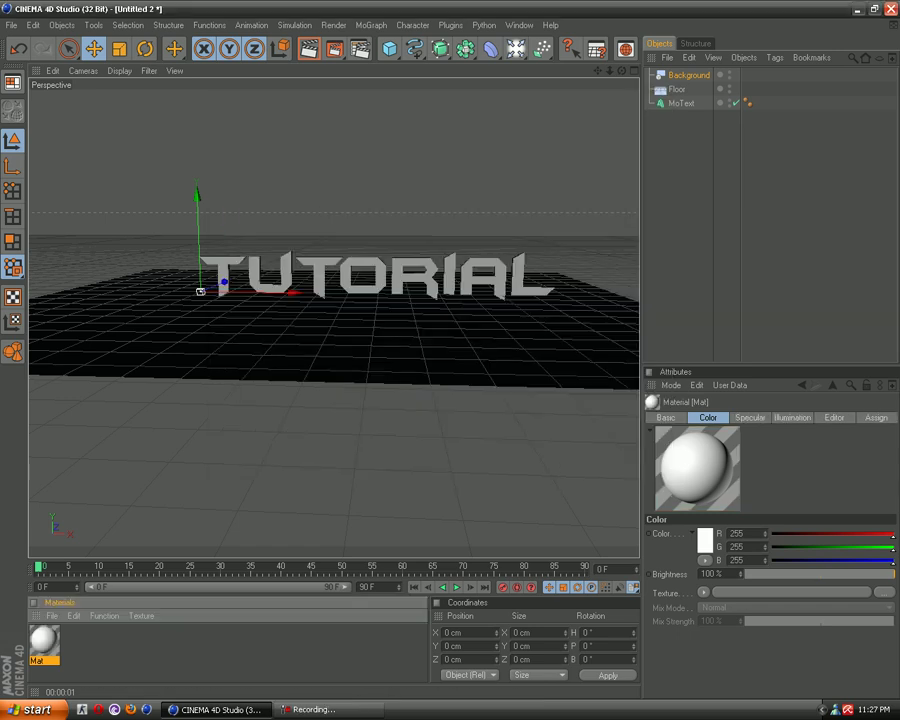
Drag Mat onto the Floor and the Background, then render a preview of the view.
drag(44, 640, 677, 89)
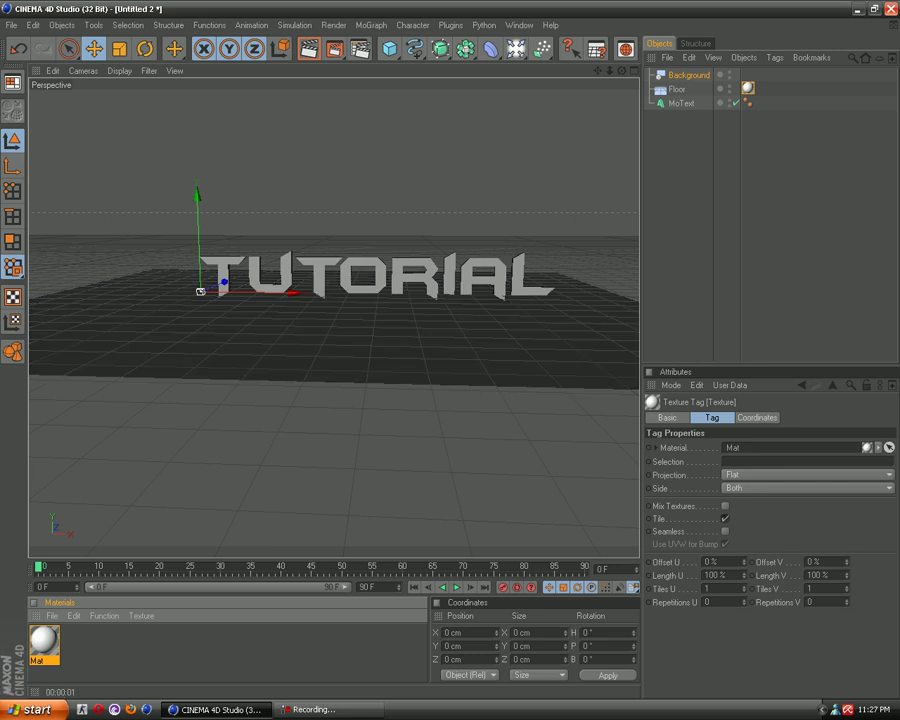
drag(44, 640, 745, 75)
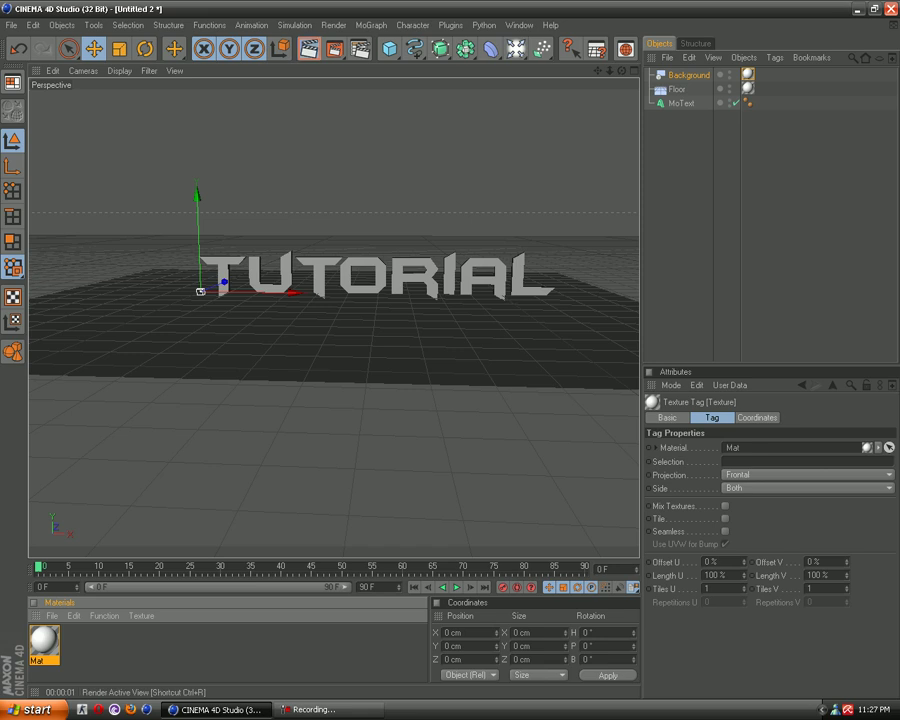
click(308, 47)
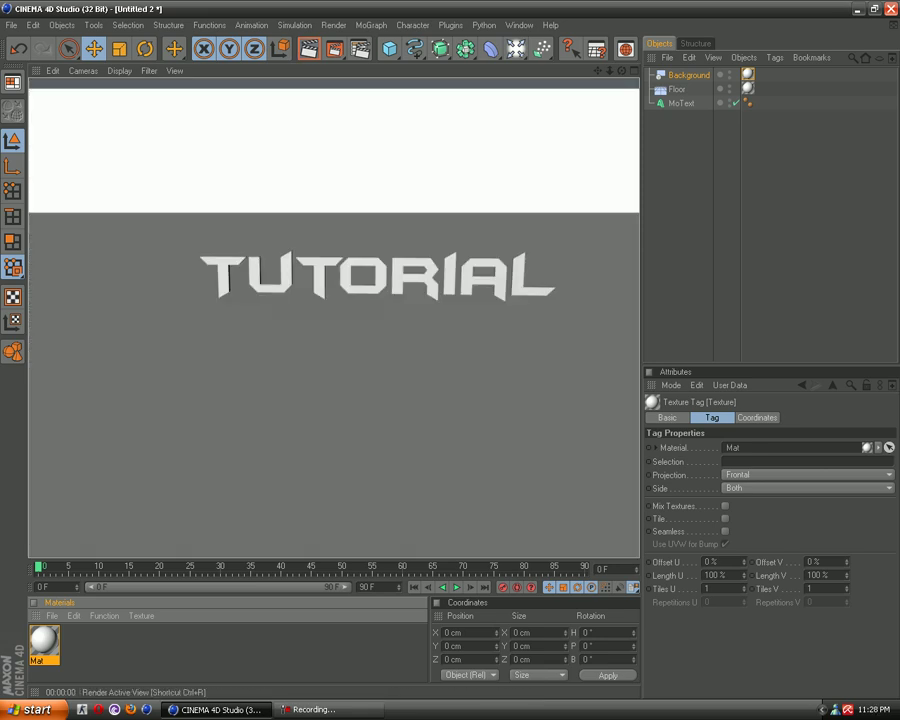
click(330, 330)
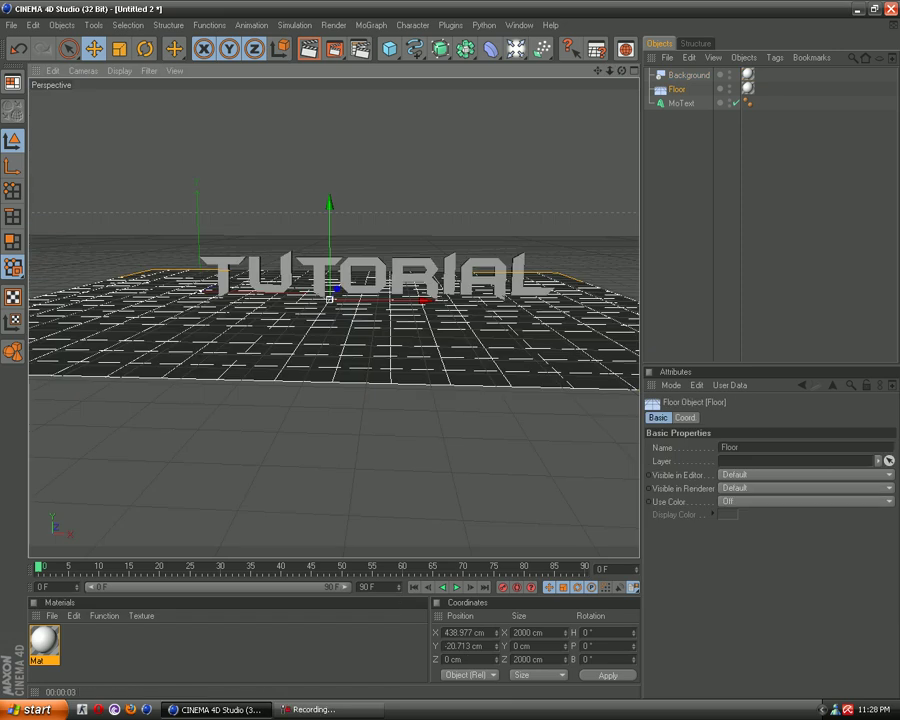
Duplicate the MoText object with copy and paste to make MoText.1.
click(300, 275)
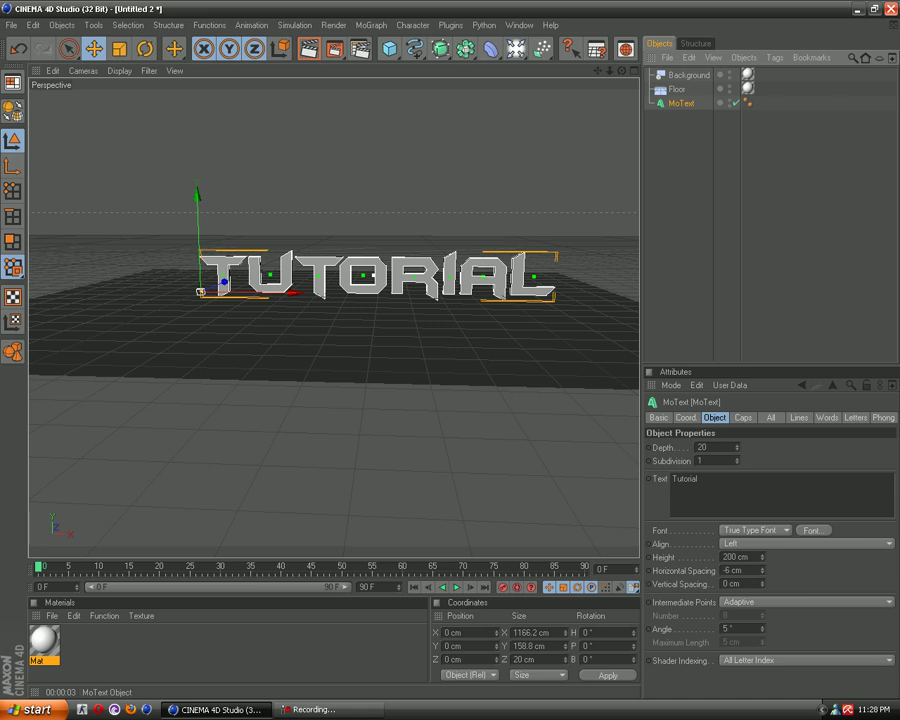
key(ctrl+c)
key(ctrl+v)
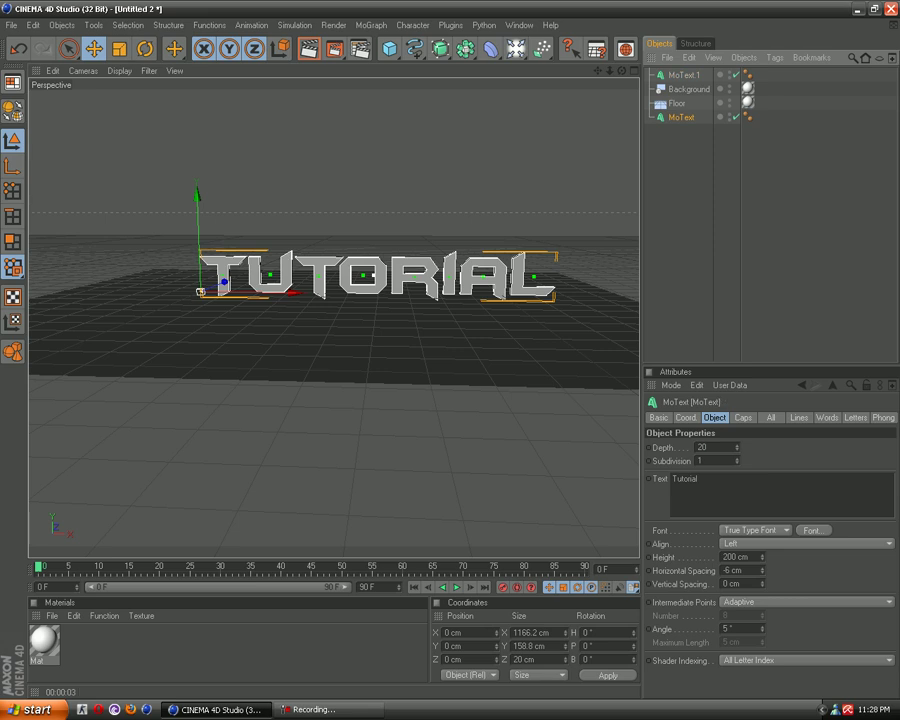
Set the Depth of MoText.1 to 40 cm.
click(698, 447)
text(80)
key(Return)
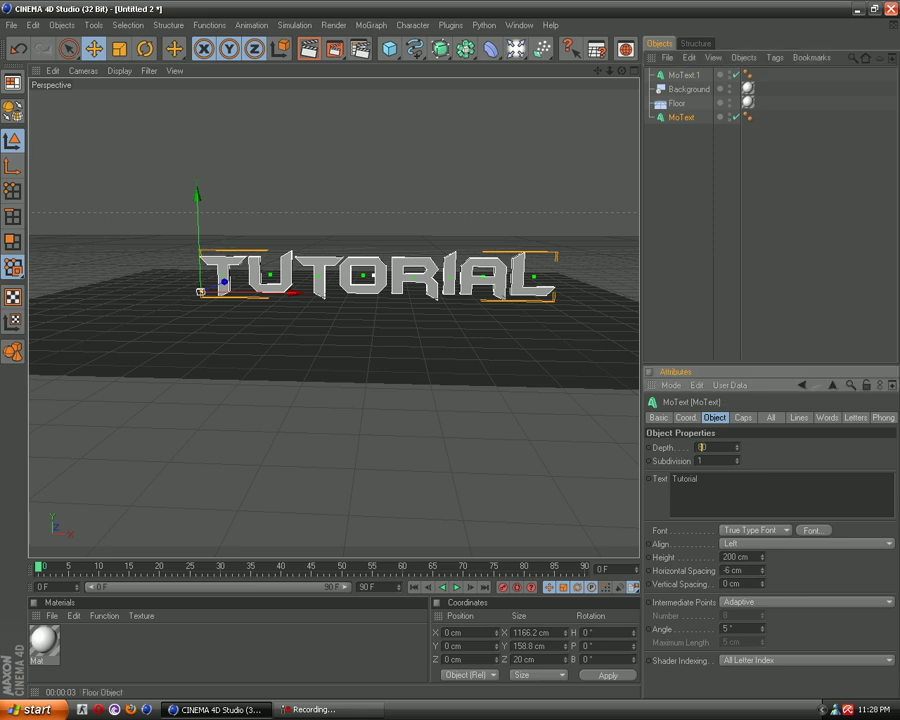
key(ctrl+z)
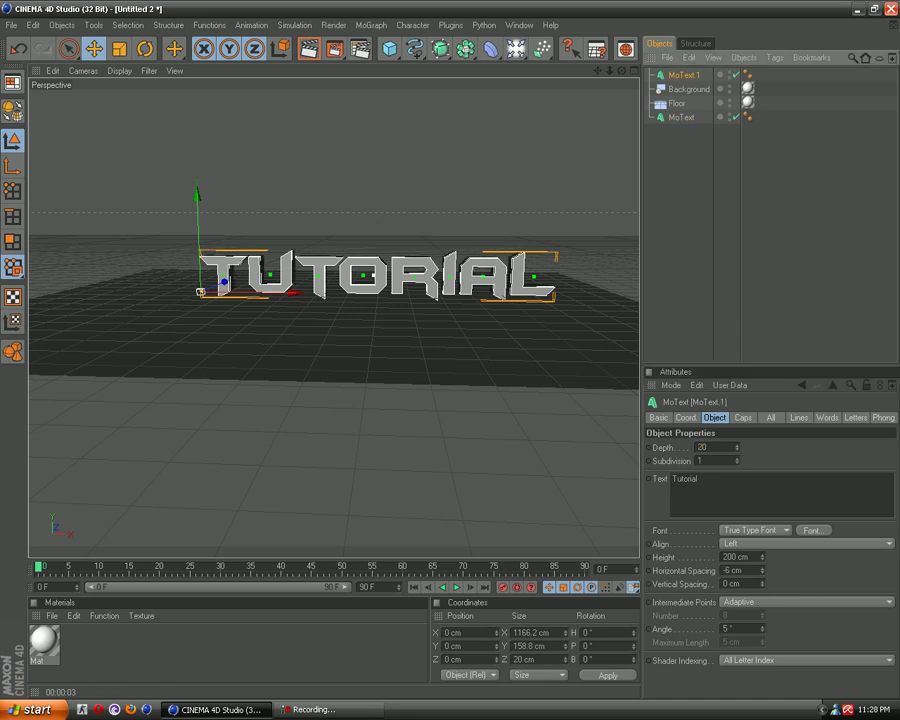
text(30)
key(Return)
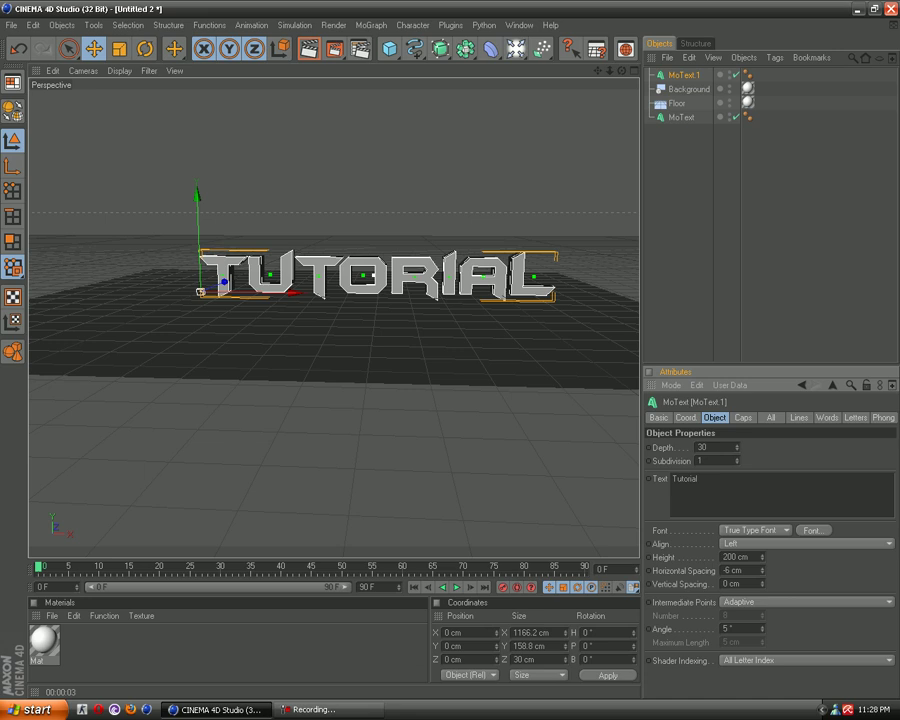
text(40)
key(Return)
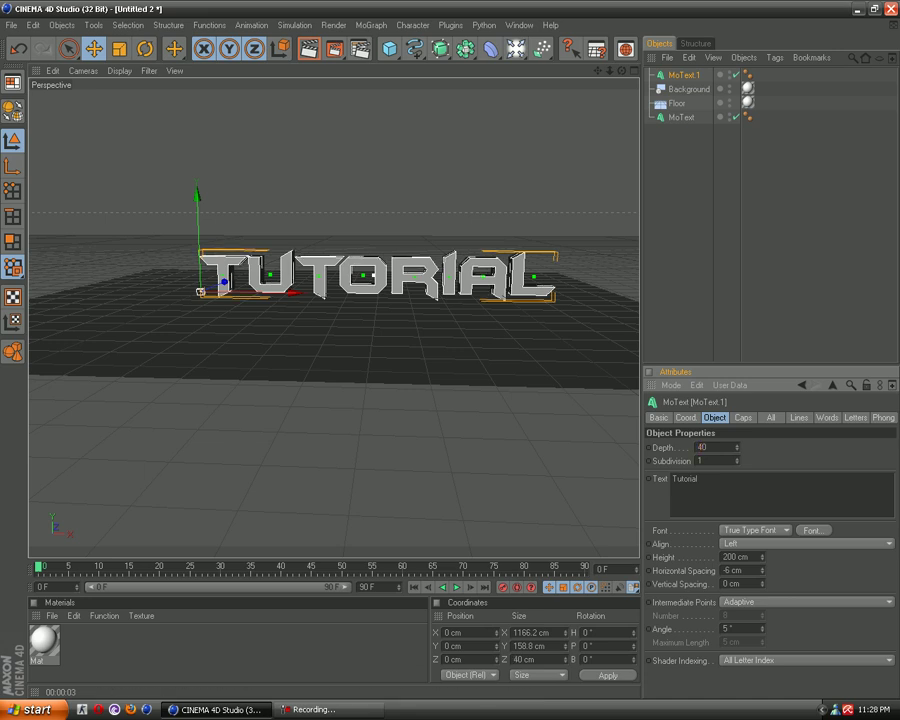
Orbit to a side view and move MoText.1 along Z to 21.08 cm.
drag(621, 70, 640, 110)
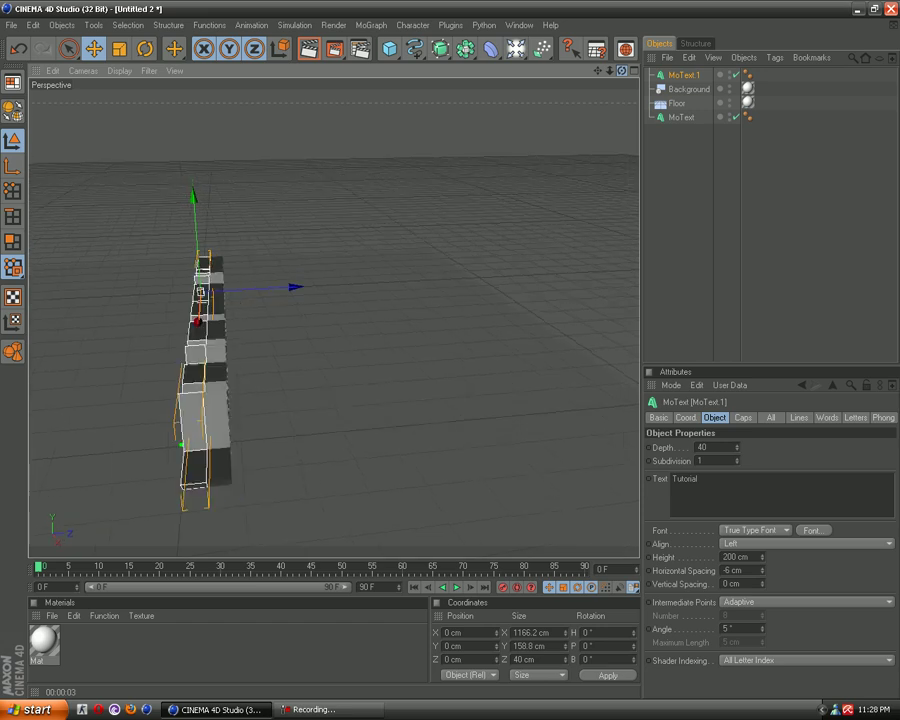
drag(621, 70, 640, 100)
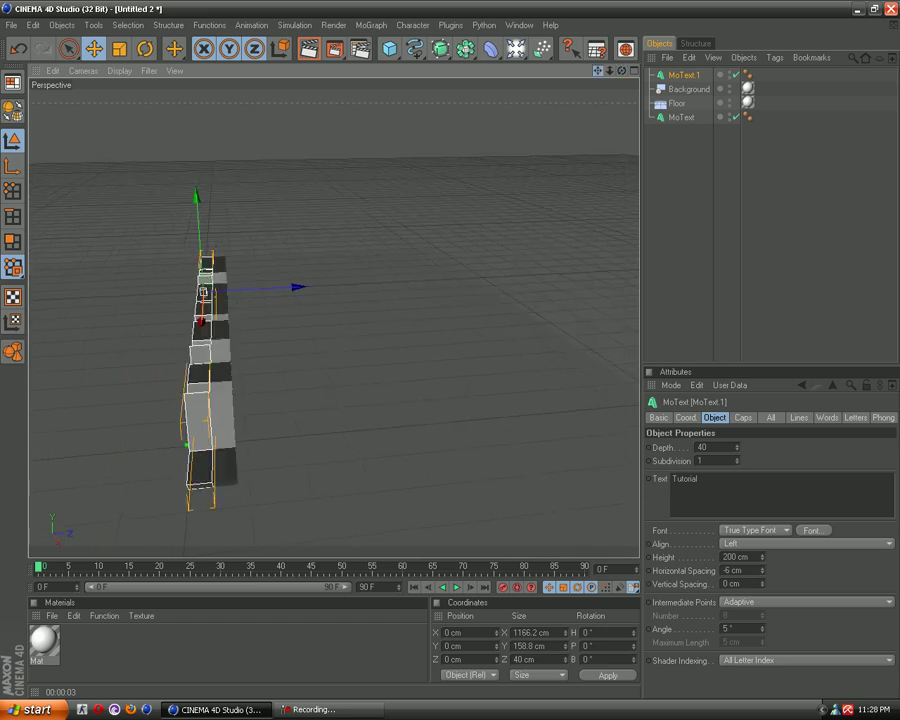
drag(597, 70, 625, 72)
mouse_move(217, 291)
mouse_down()
mouse_move(238, 292)
mouse_move(223, 291)
mouse_up()
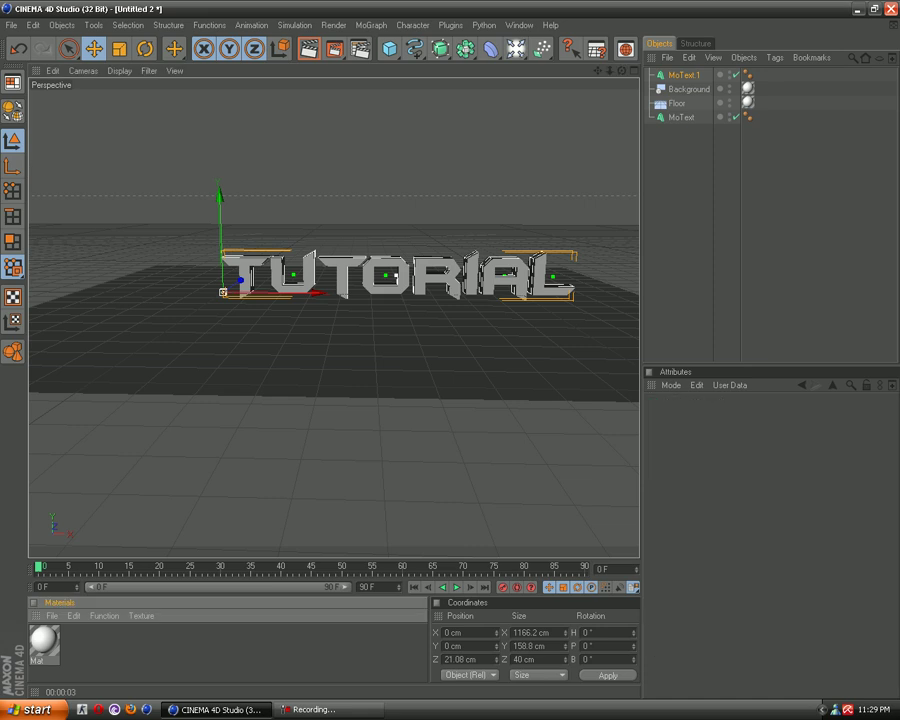
Create material Mat.1 coloured green (R 66, G 202, B 75).
key(ctrl+n)
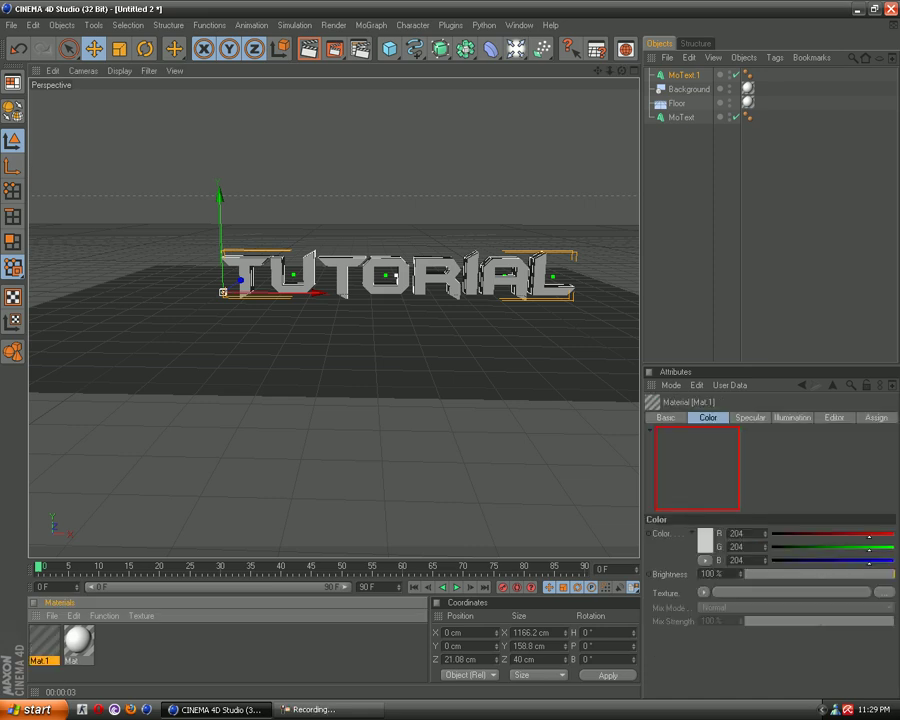
double_click(44, 645)
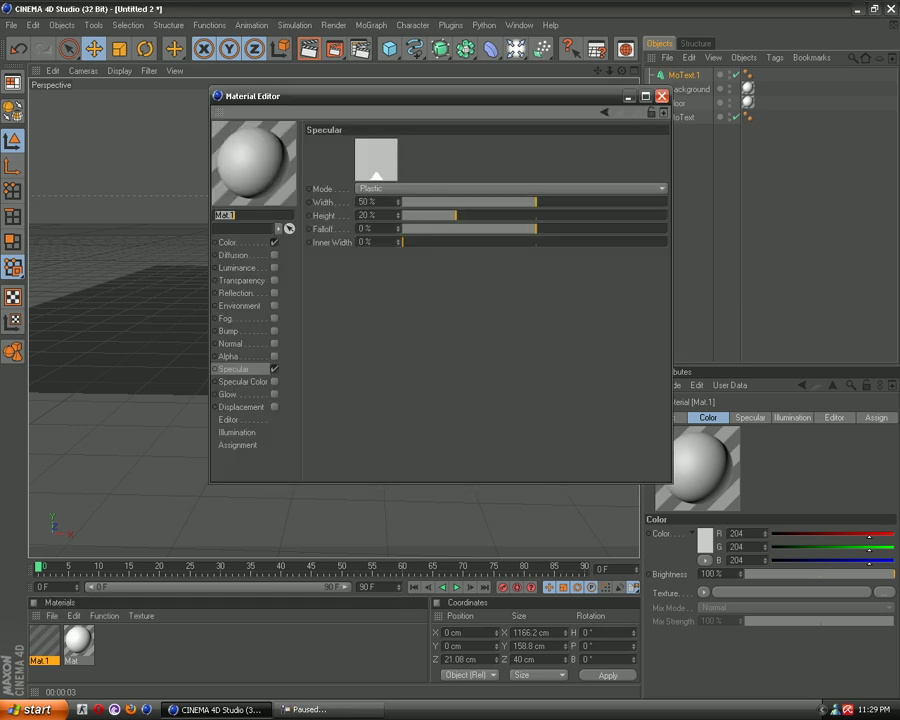
click(228, 242)
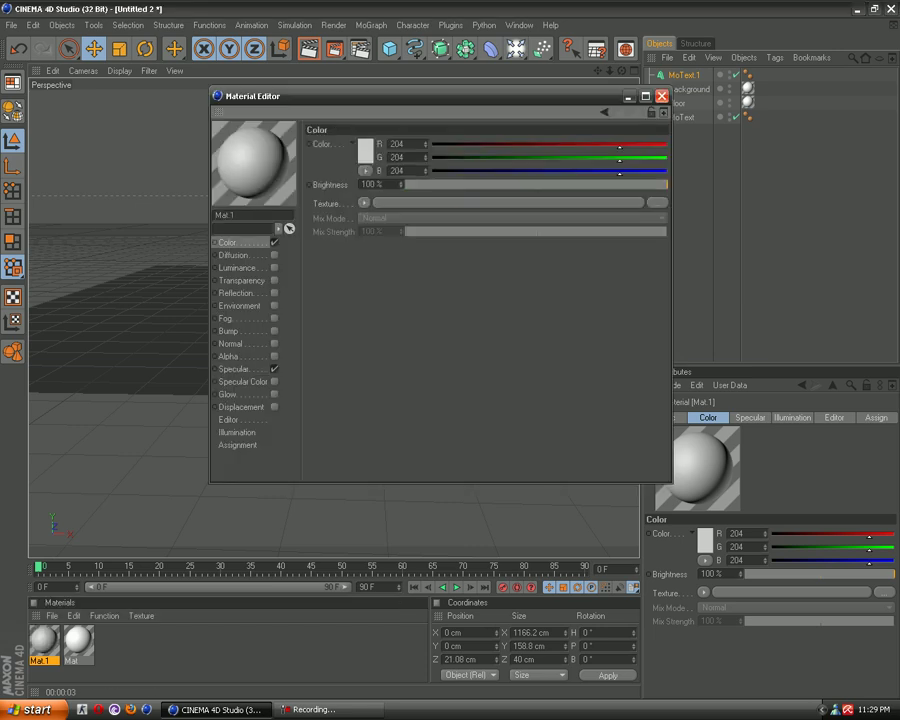
click(365, 150)
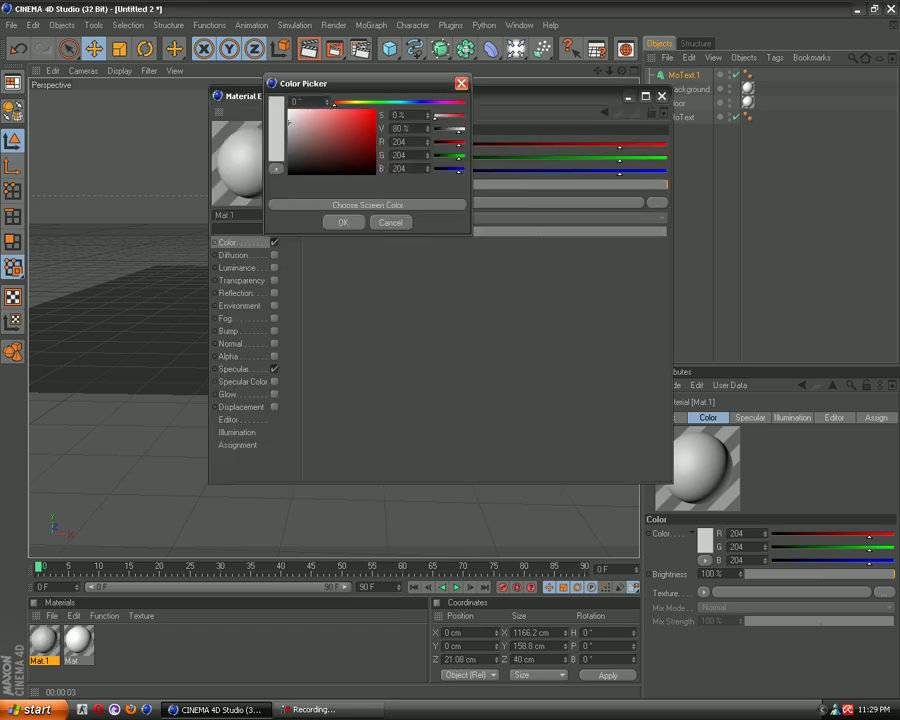
click(379, 103)
click(347, 122)
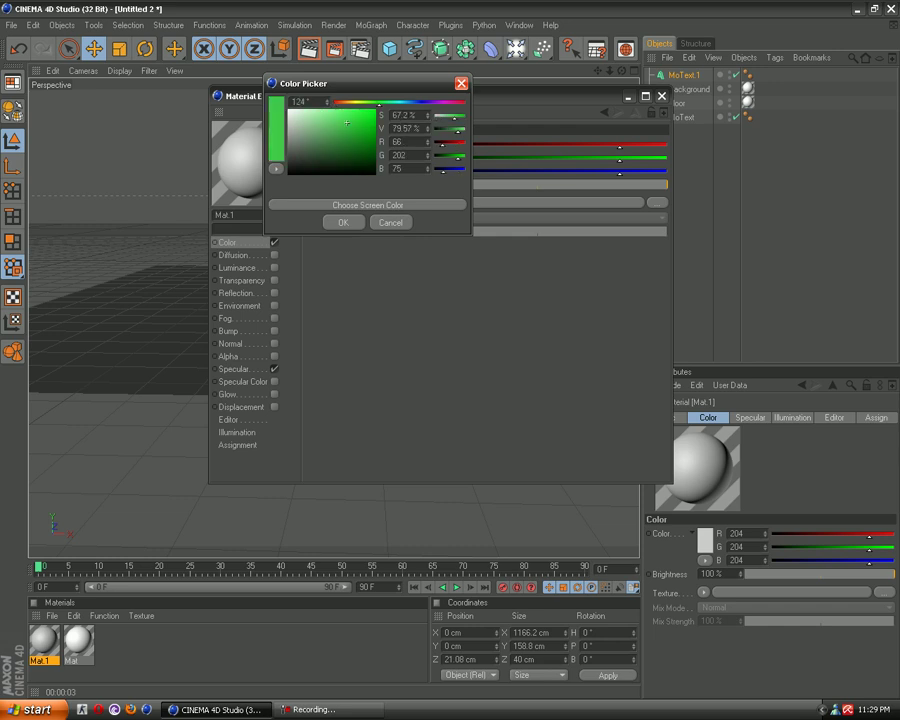
click(343, 222)
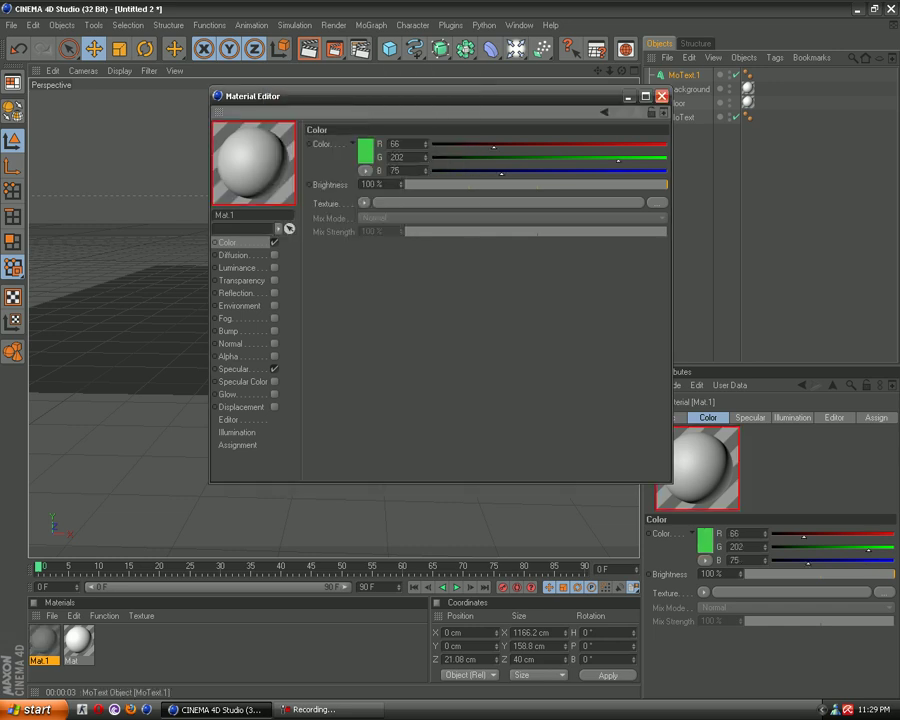
Apply the green Mat.1 to MoText, then move its tag onto MoText.1.
click(661, 96)
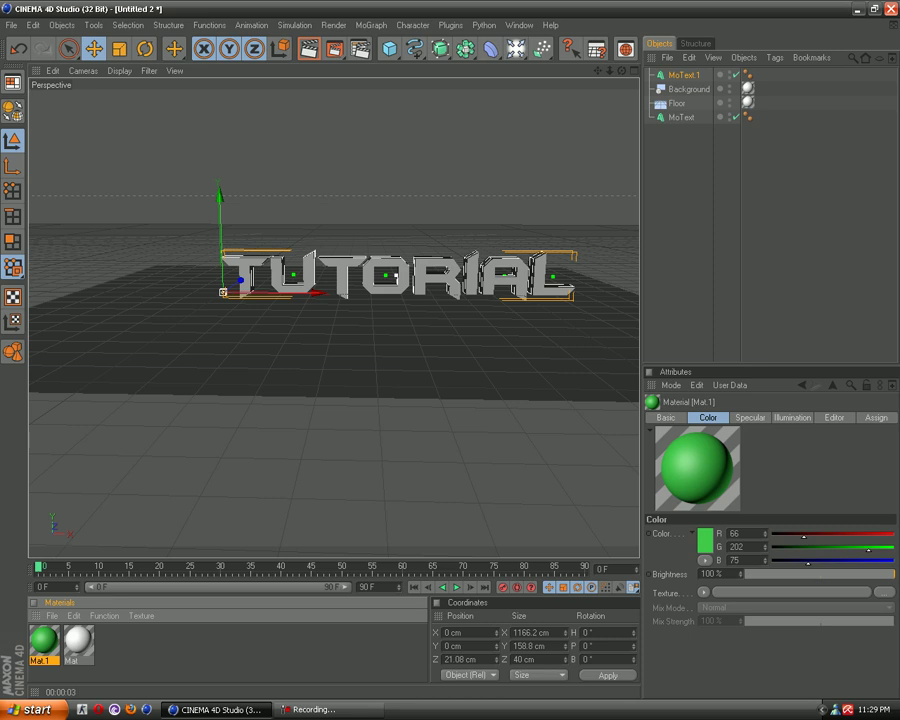
drag(44, 640, 400, 275)
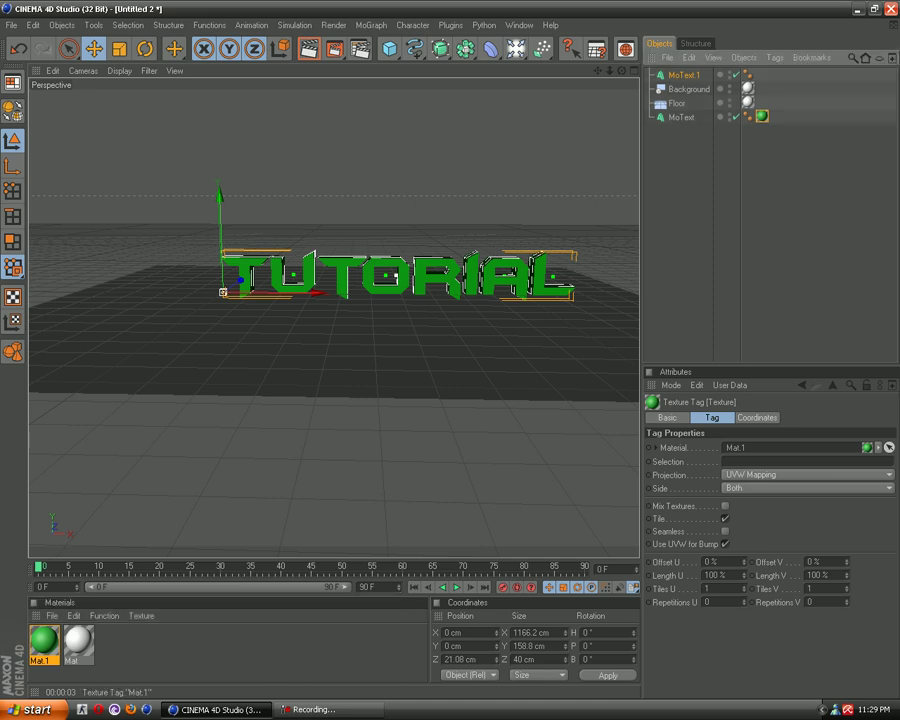
drag(762, 116, 762, 74)
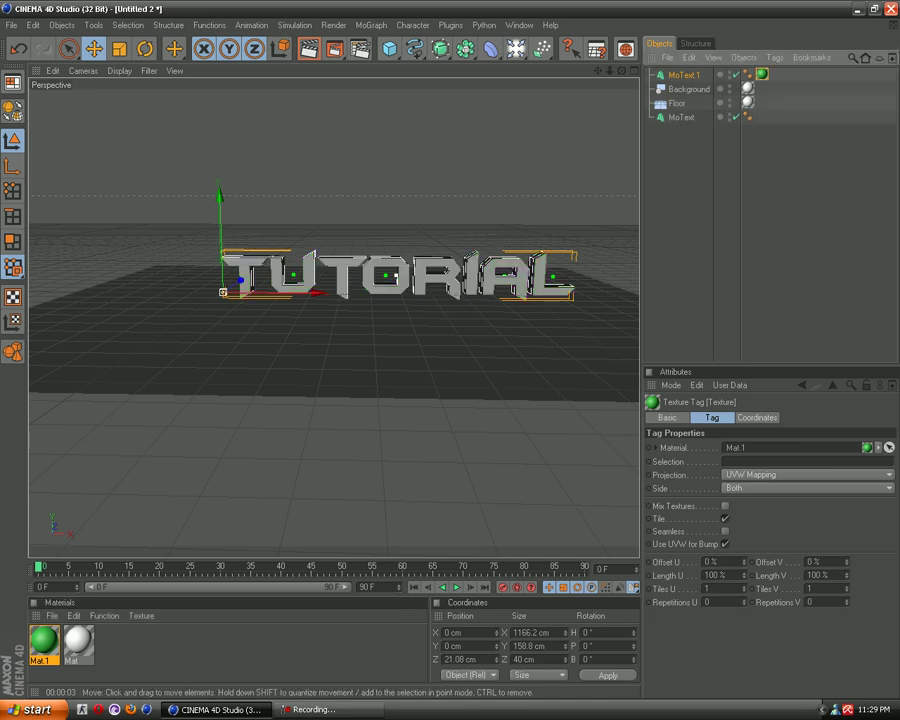
Create Mat.2 in dark grey (R 79, G 78, B 78) and apply it to MoText.
double_click(200, 645)
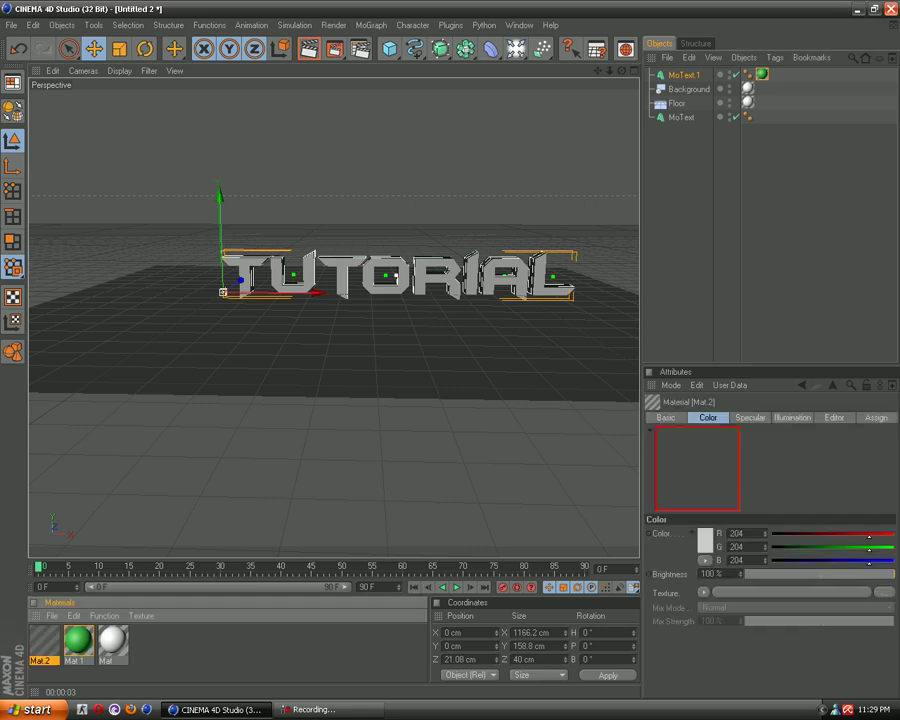
double_click(43, 643)
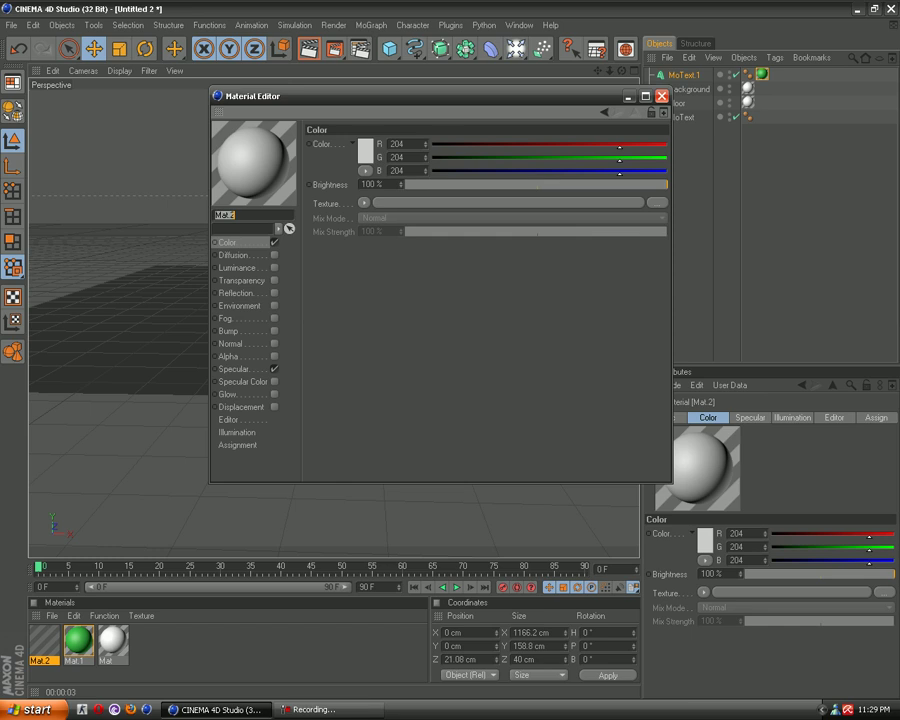
click(365, 150)
click(282, 148)
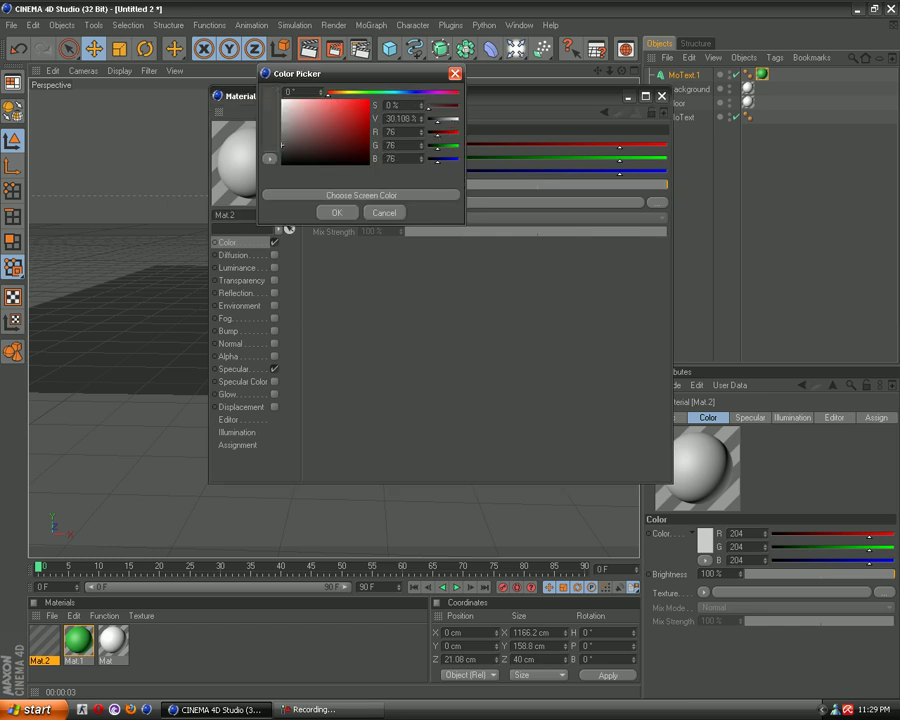
drag(282, 148, 283, 144)
click(336, 212)
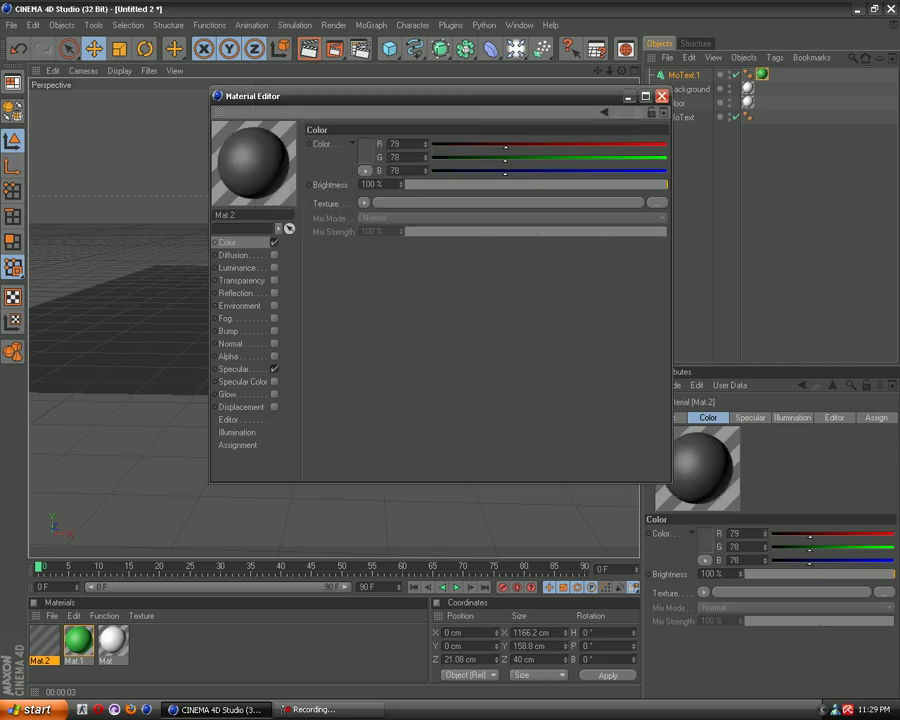
click(661, 96)
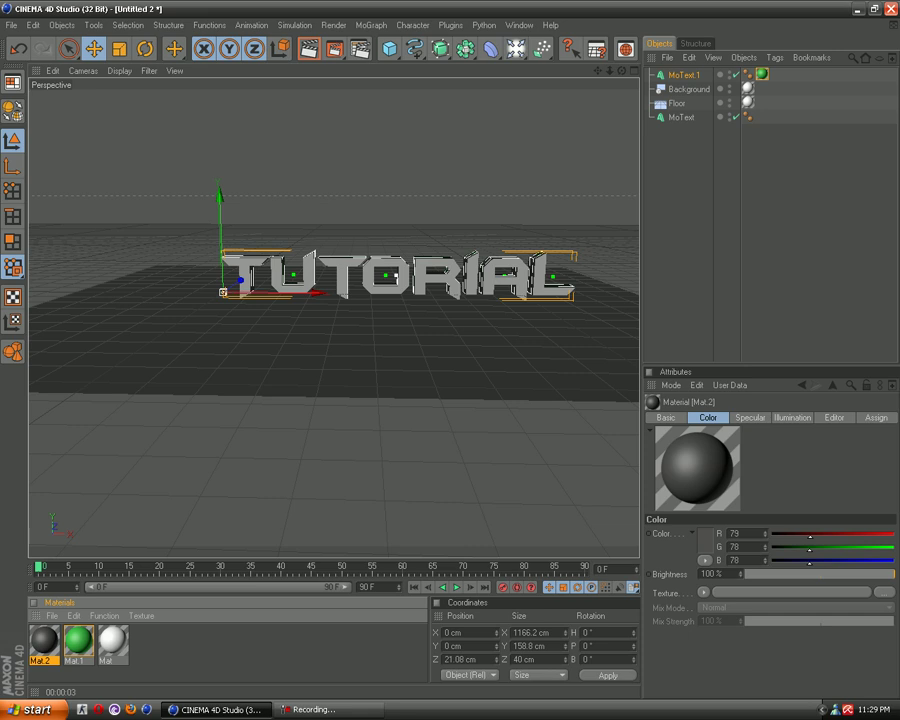
drag(44, 640, 685, 117)
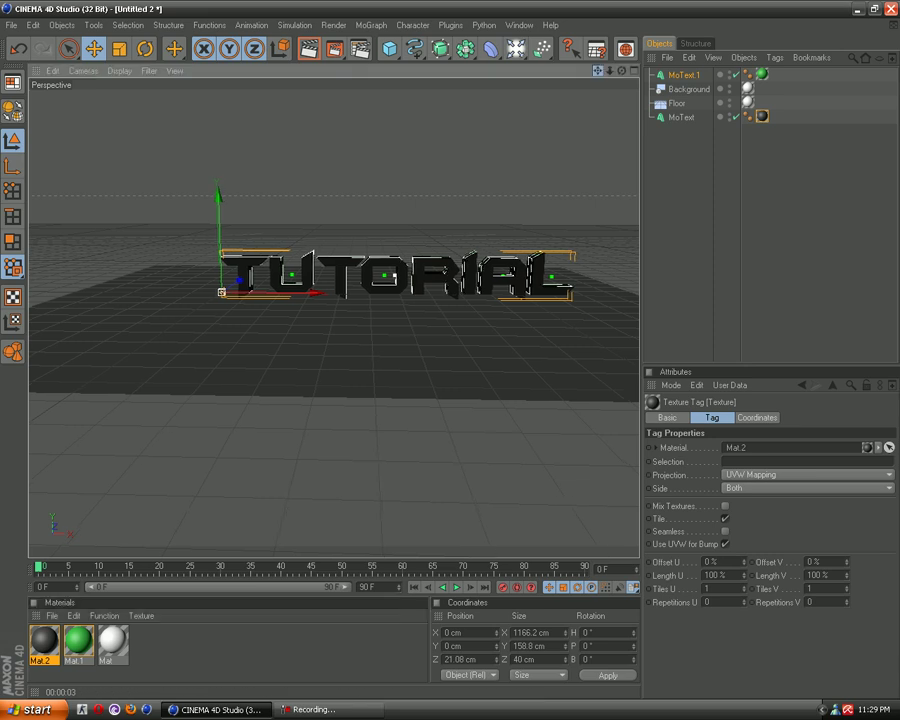
drag(597, 70, 555, 70)
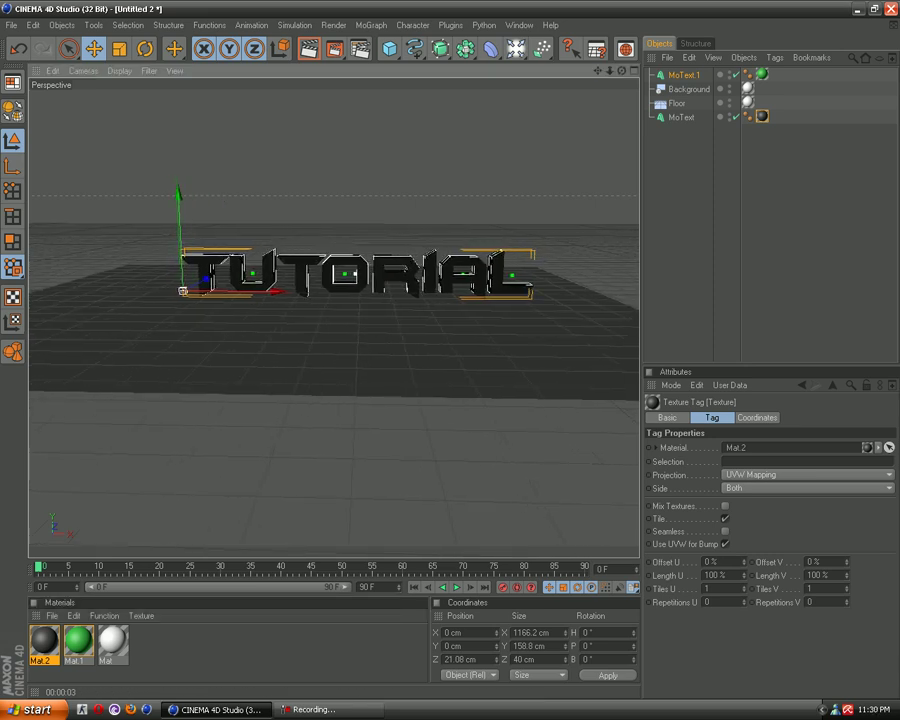
Undo back to the green Mat.1 on MoText, render to check it, then select Floor.
click(309, 48)
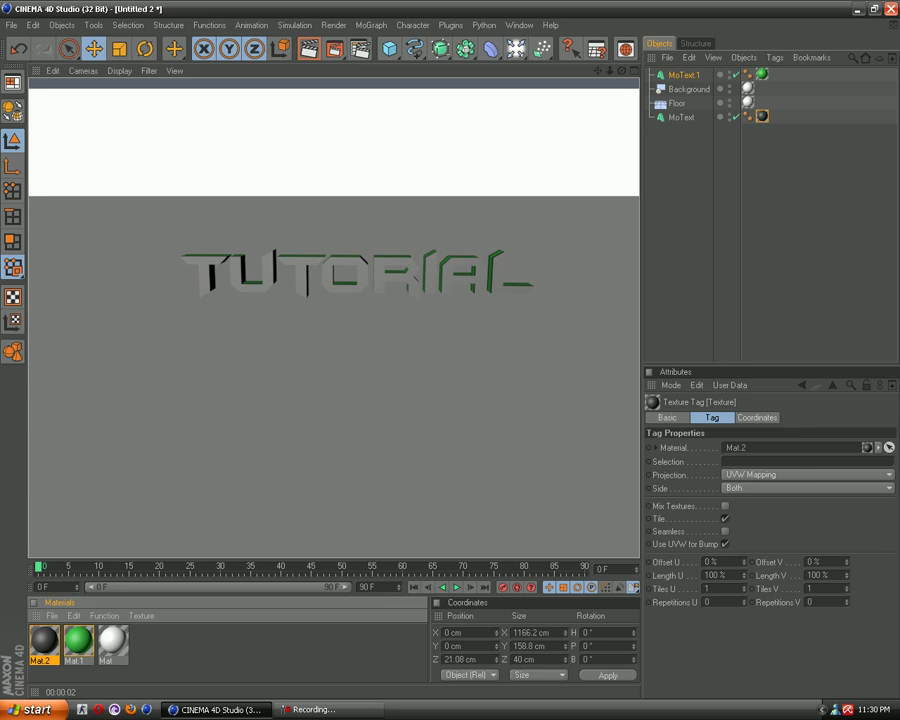
key(ctrl+z)
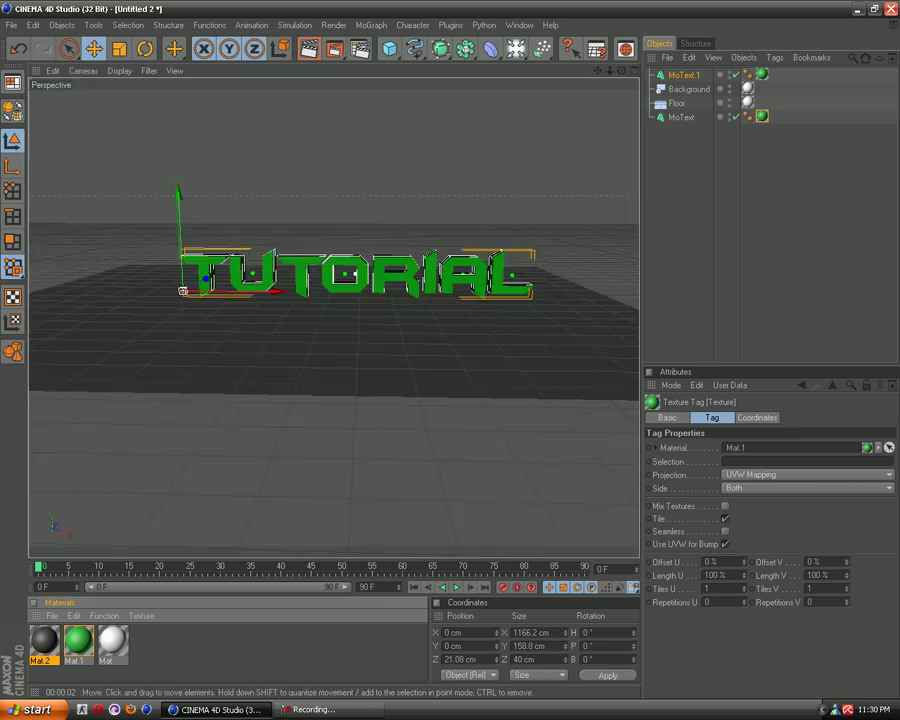
click(309, 47)
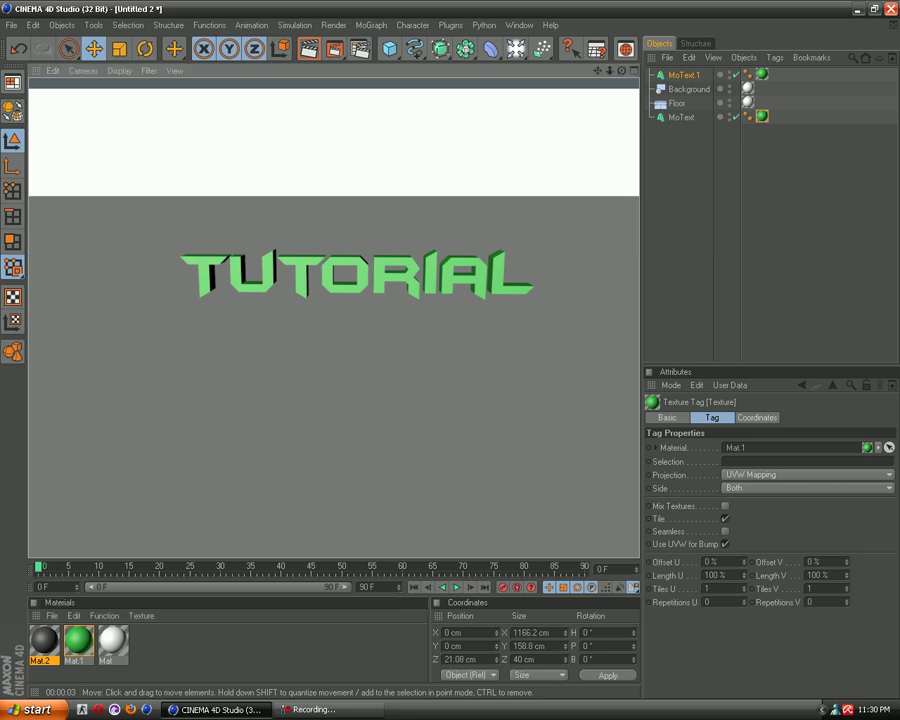
click(677, 103)
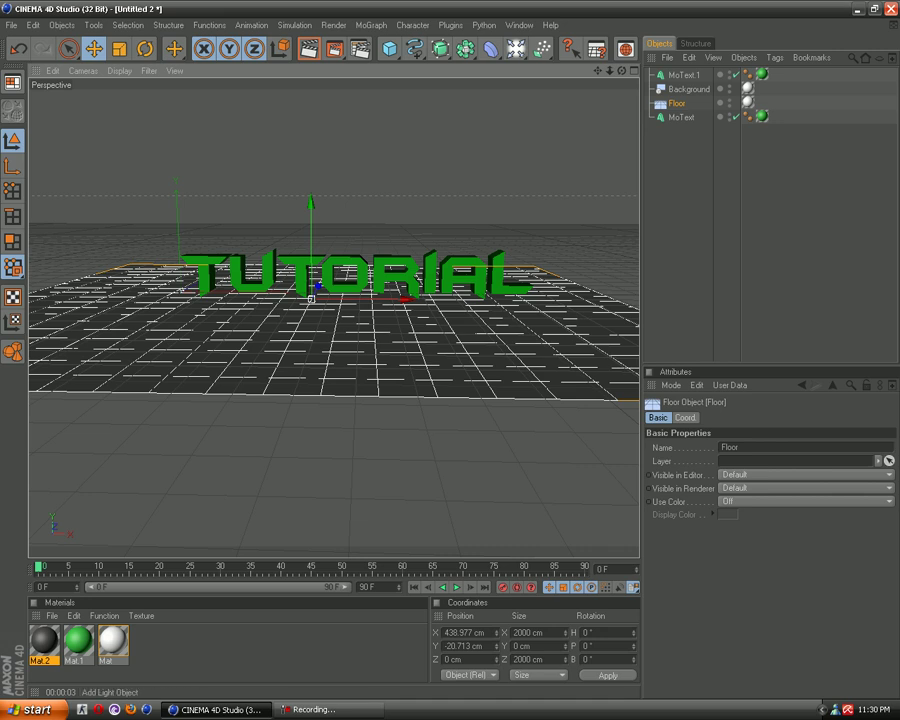
Add a Camera object to the scene and bring up the viewport's Scene Cameras list.
click(515, 48)
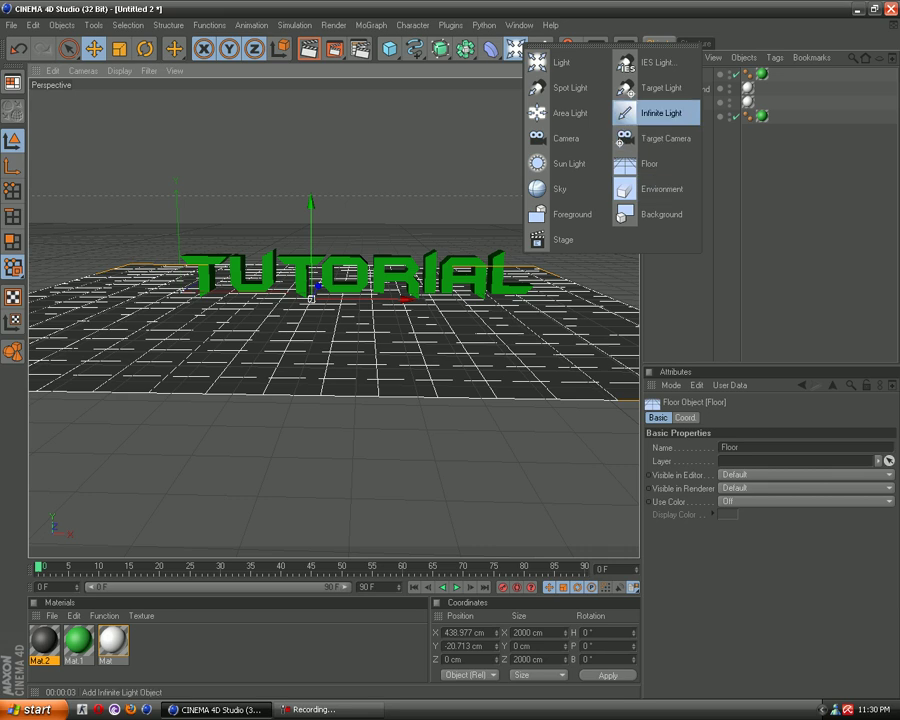
click(540, 138)
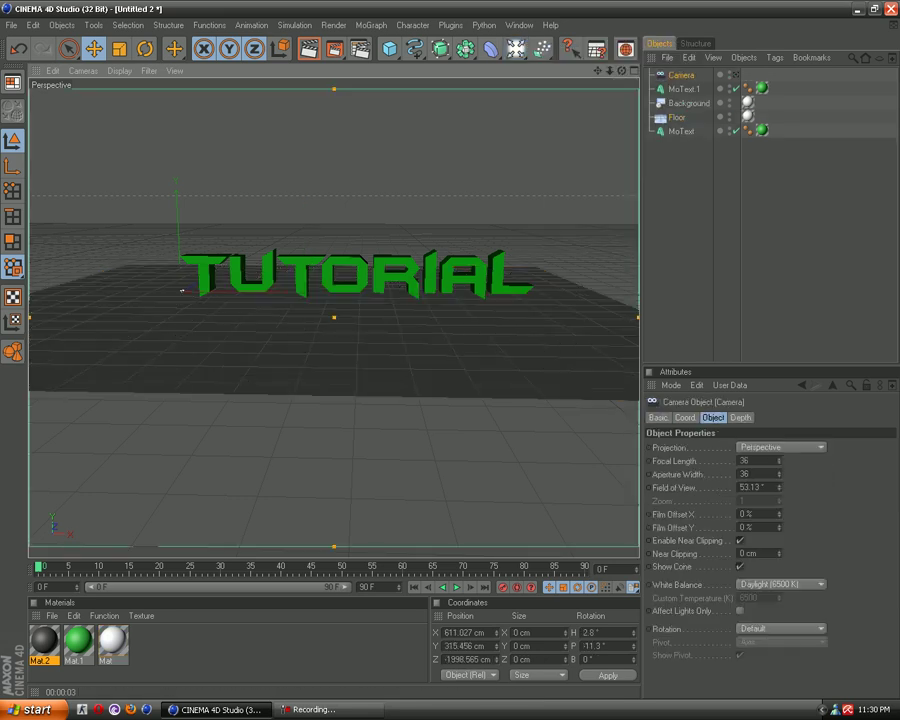
click(52, 71)
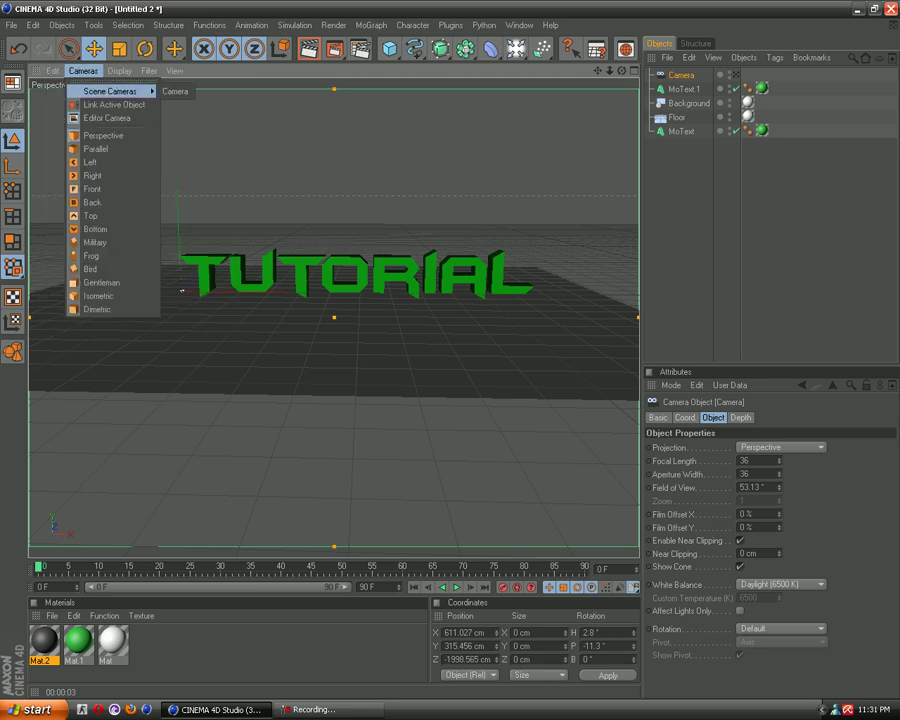
click(230, 90)
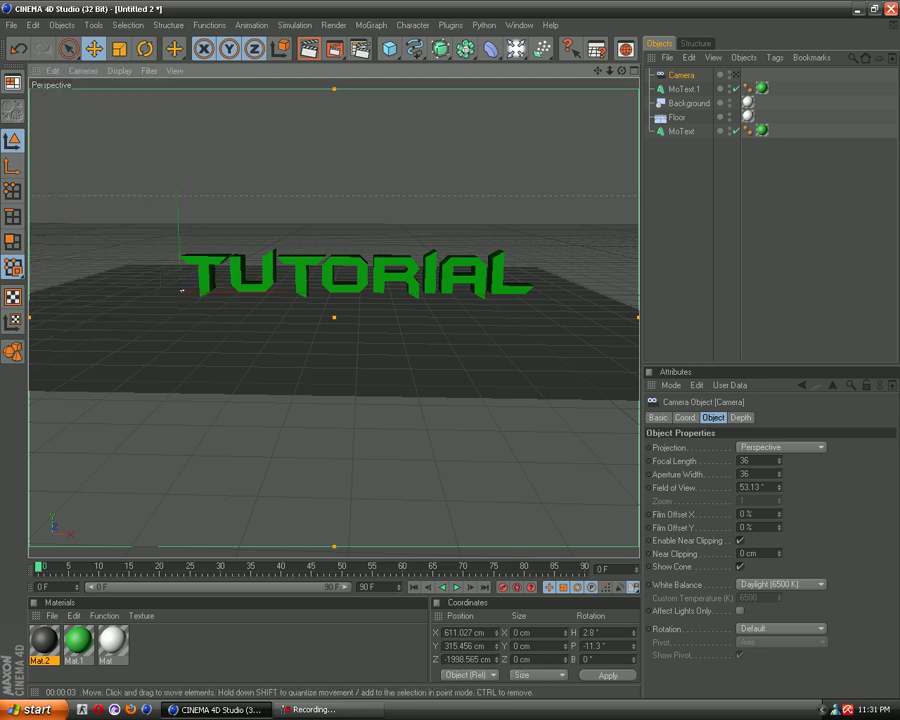
click(83, 71)
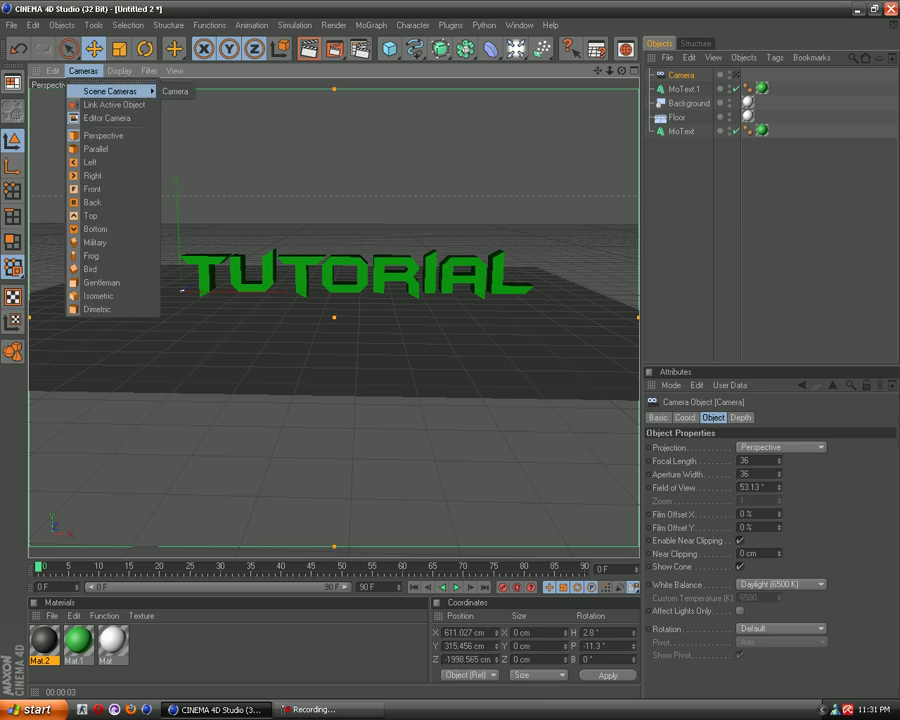
click(176, 91)
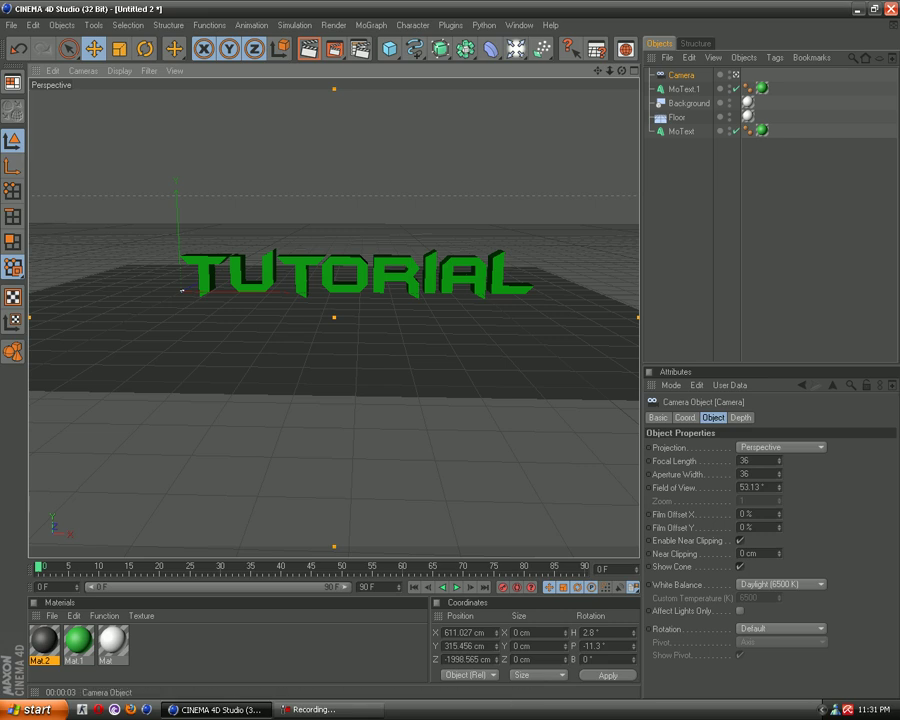
click(182, 291)
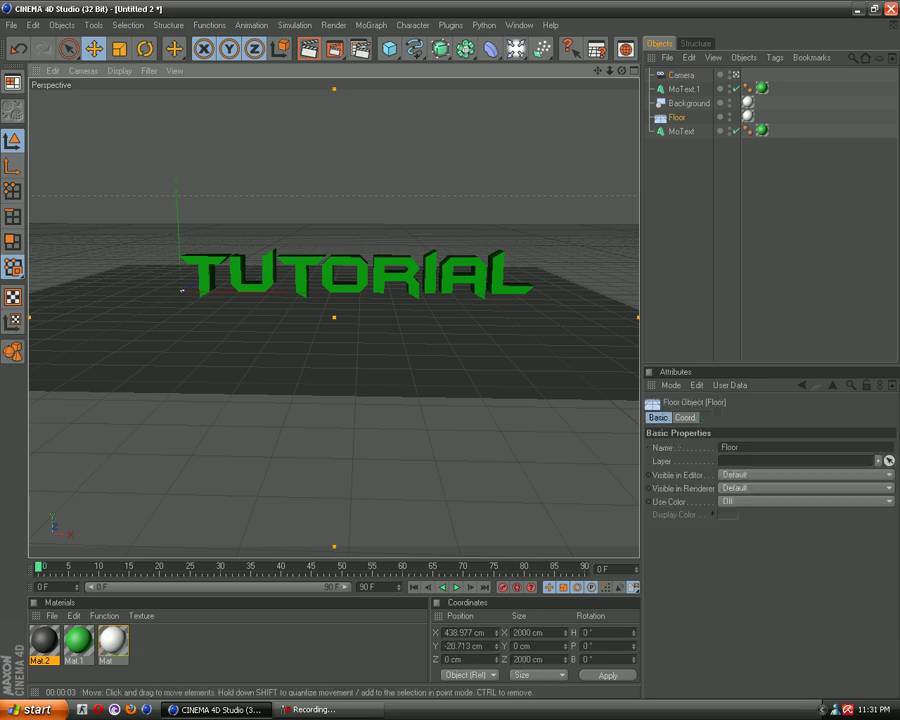
key(ctrl+shift+a)
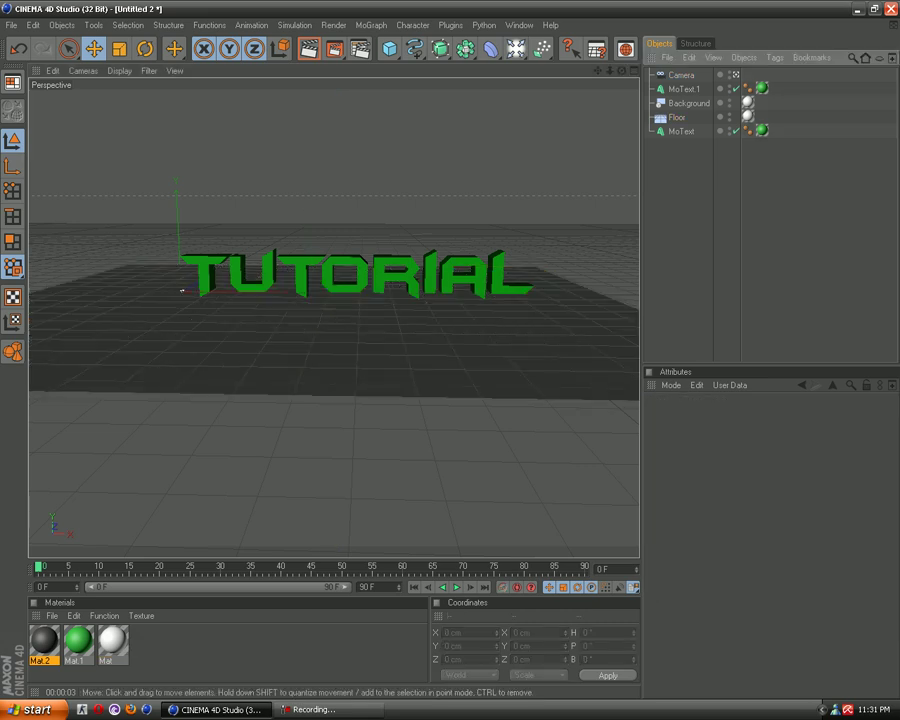
click(451, 25)
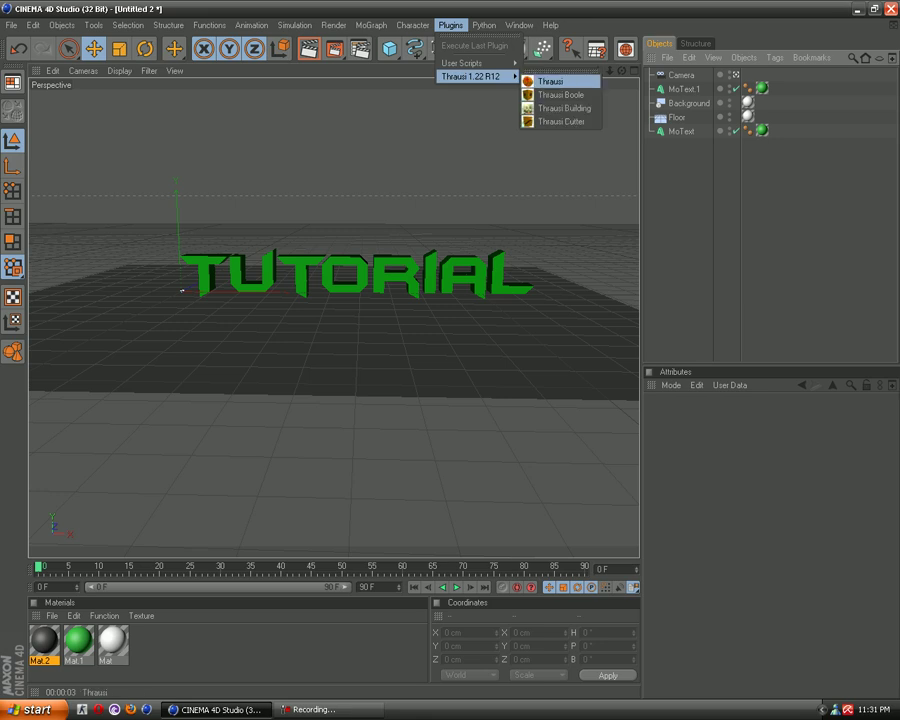
click(560, 81)
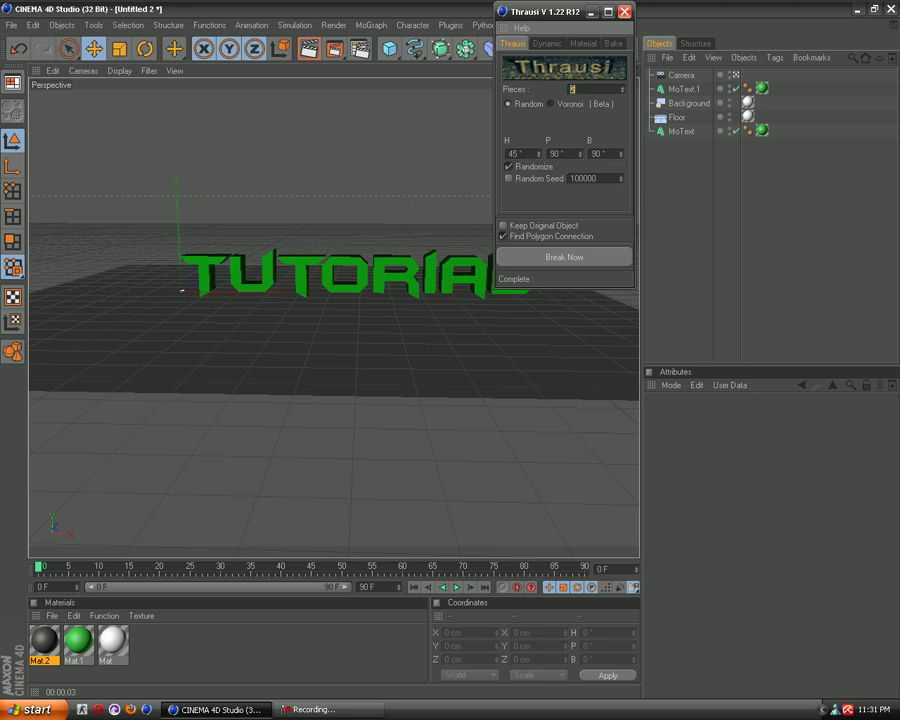
text(5)
click(547, 43)
click(512, 43)
click(564, 257)
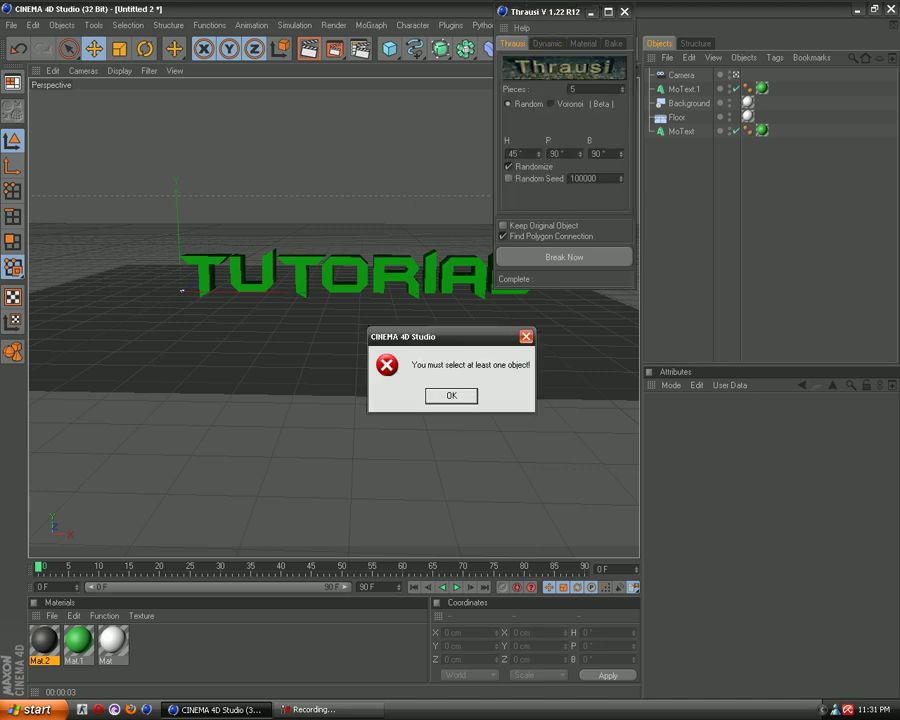
key(Return)
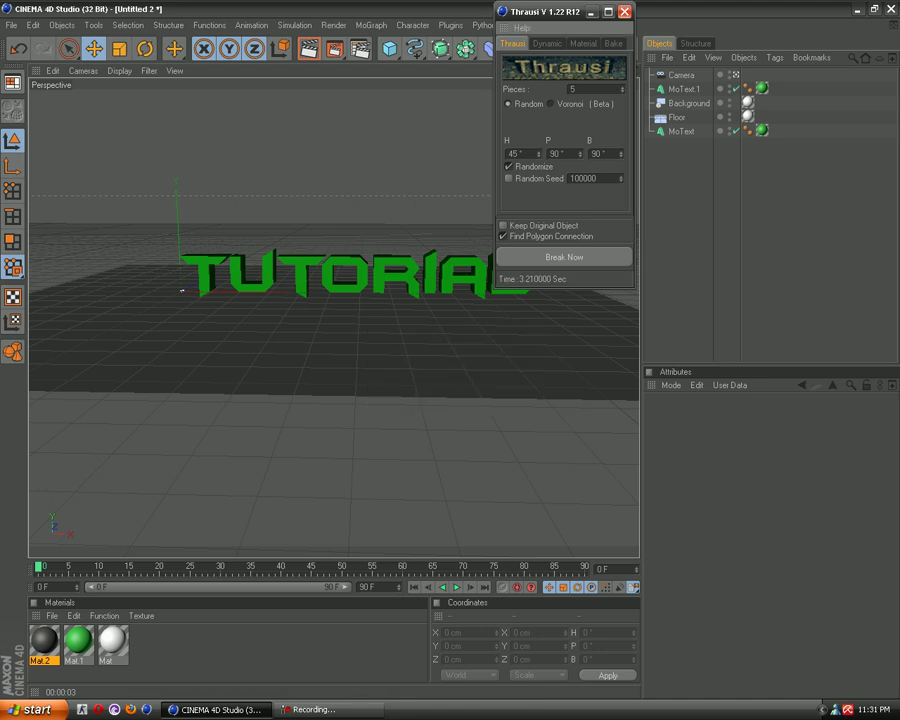
click(625, 11)
click(681, 131)
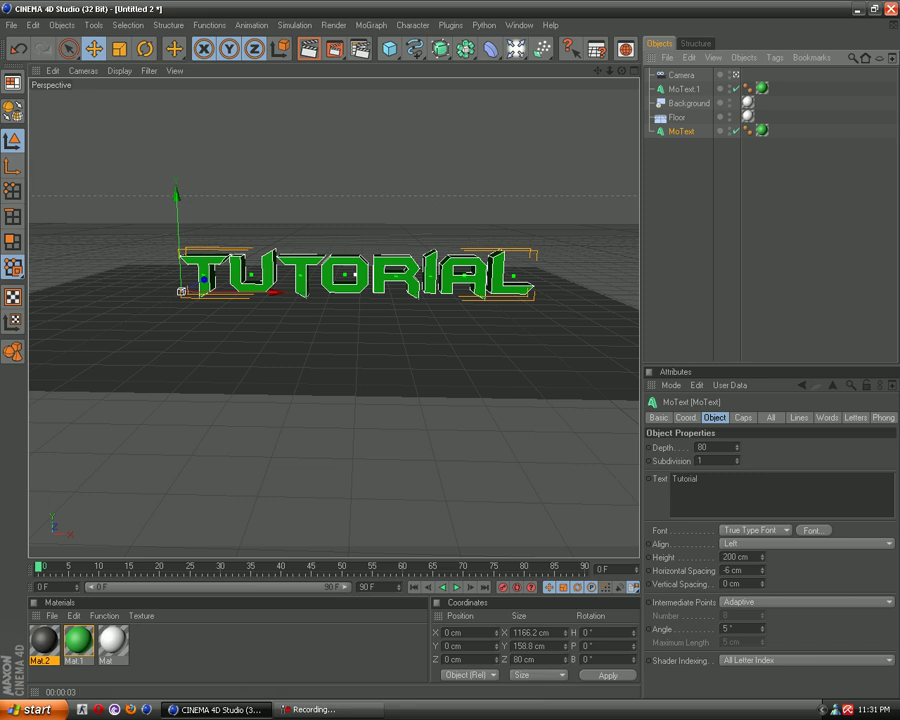
Delete the camera object and select one of the MoText objects.
click(681, 75)
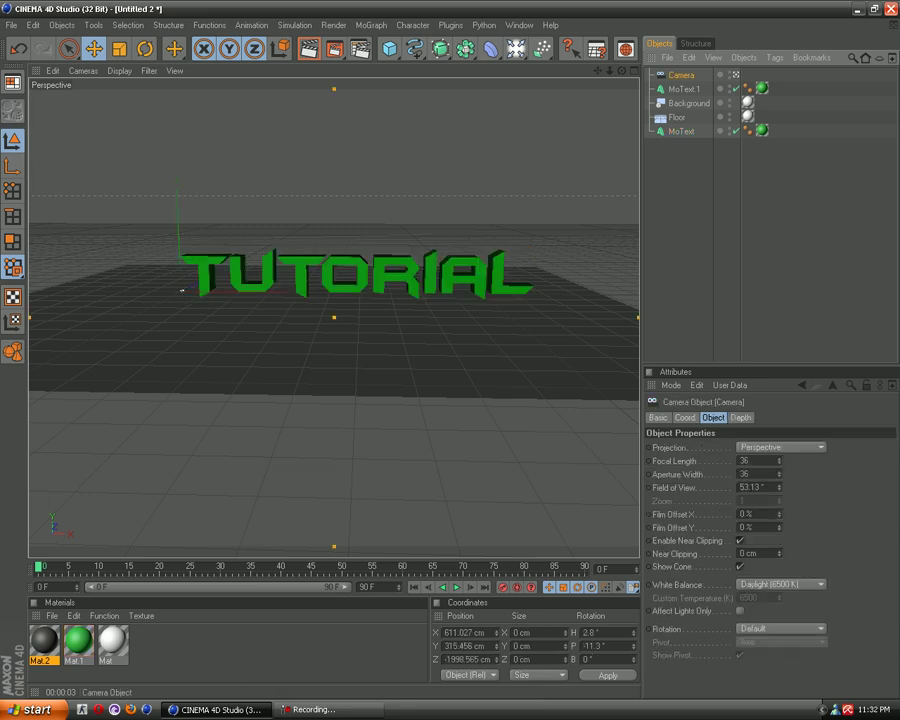
key(Delete)
mouse_move(751, 190)
mouse_down()
mouse_move(649, 66)
mouse_move(668, 150)
mouse_up()
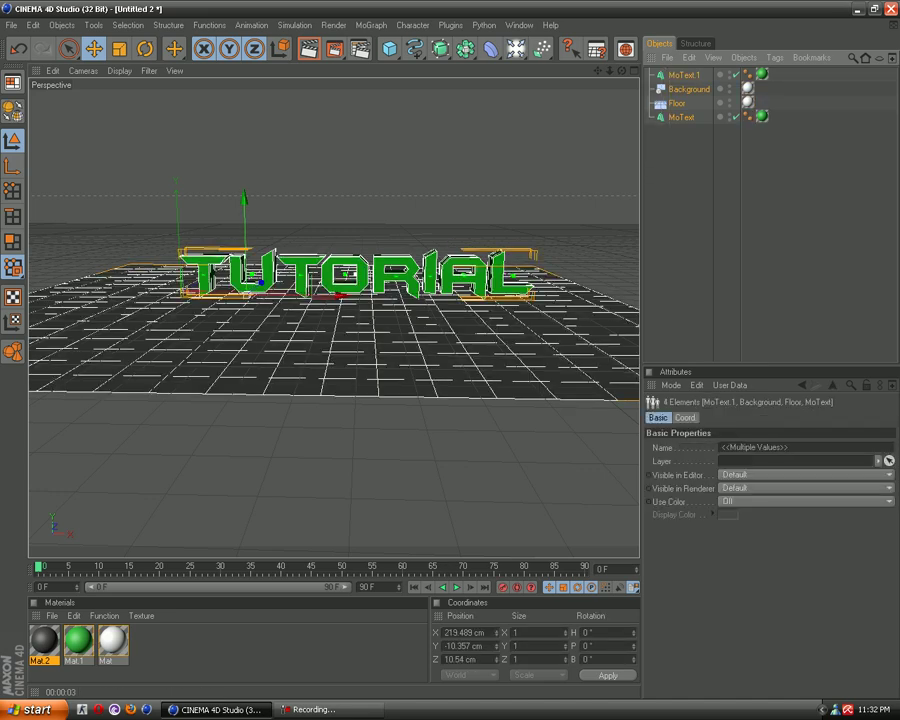
click(681, 117)
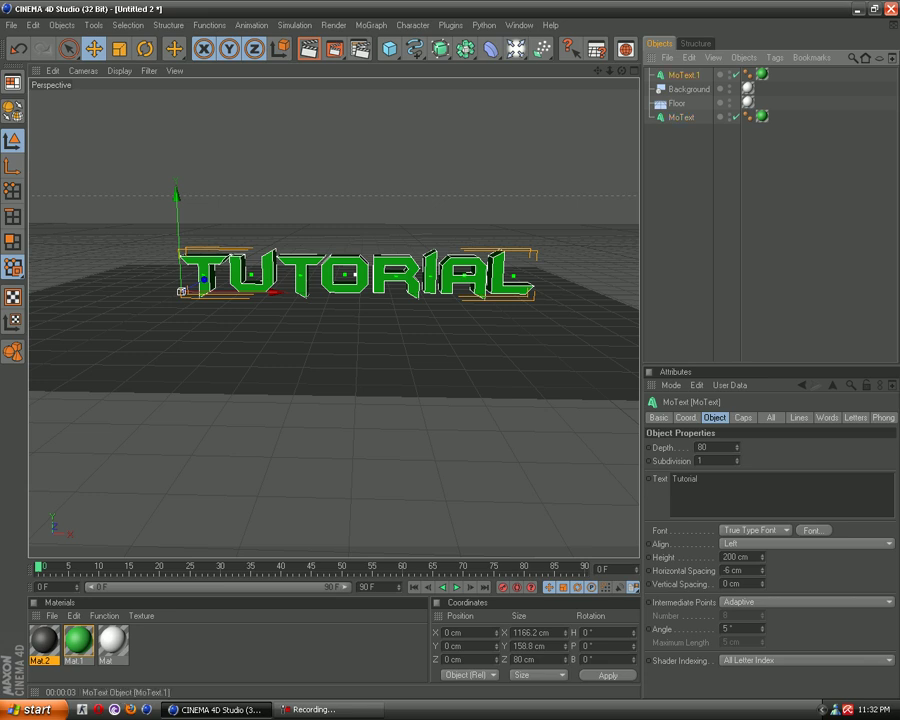
Move MoText.1 below MoText, select both text objects, and open the Thrausi plugin menu.
drag(681, 75, 681, 122)
click(681, 103)
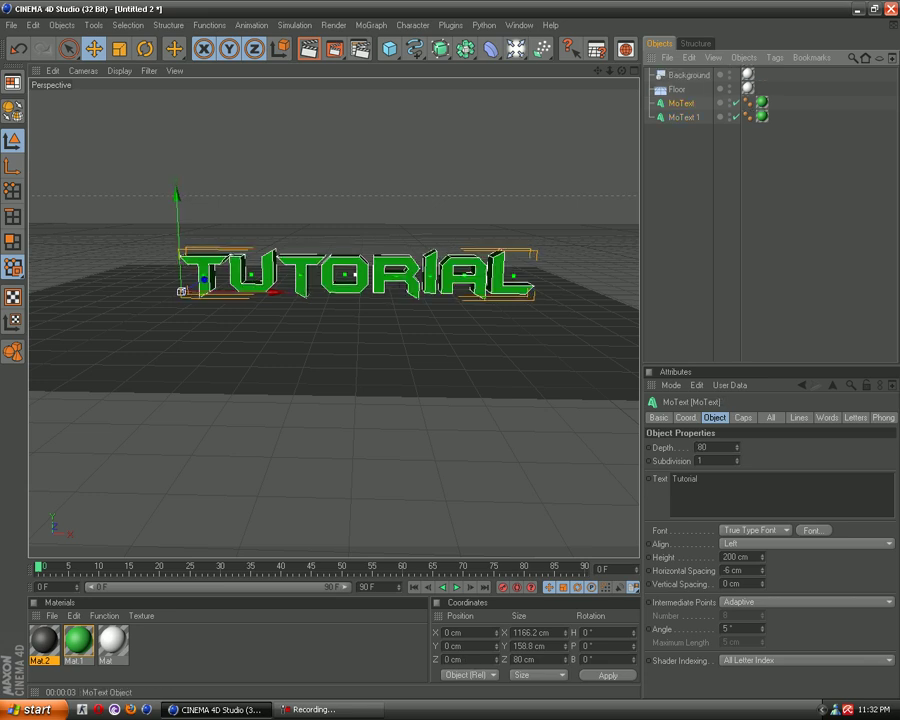
ctrl+click(683, 117)
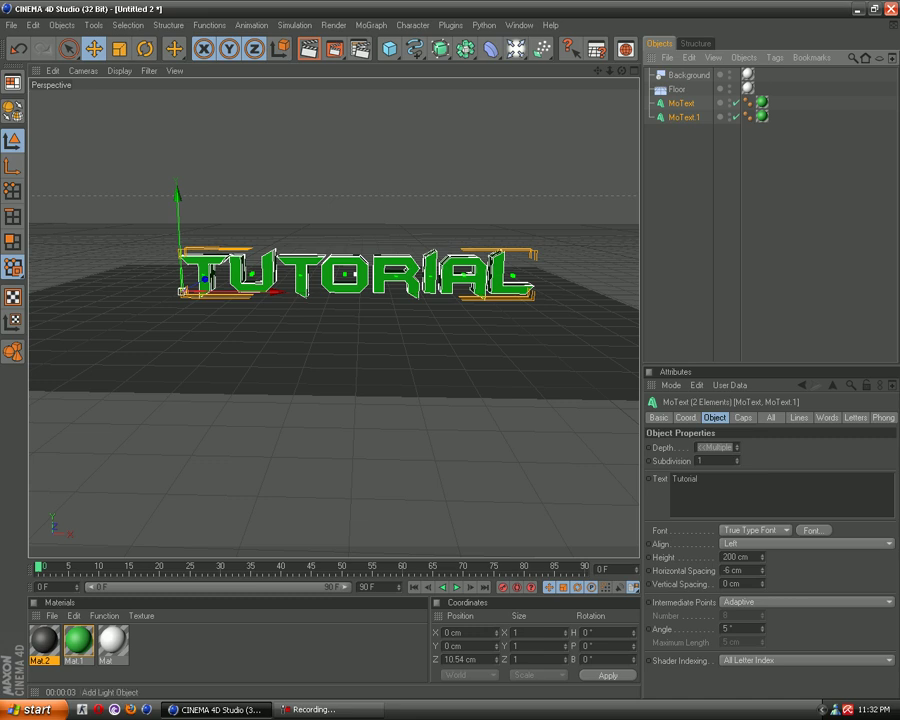
click(451, 25)
mouse_move(471, 76)
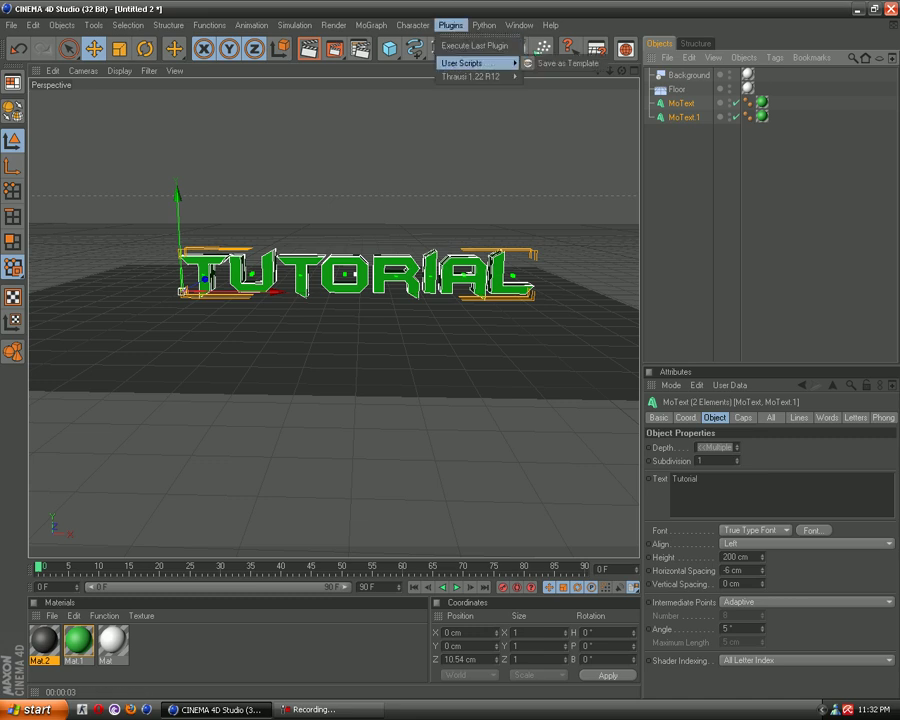
Break both MoText objects with Thrausi at 5 pieces, then deselect everything.
click(550, 81)
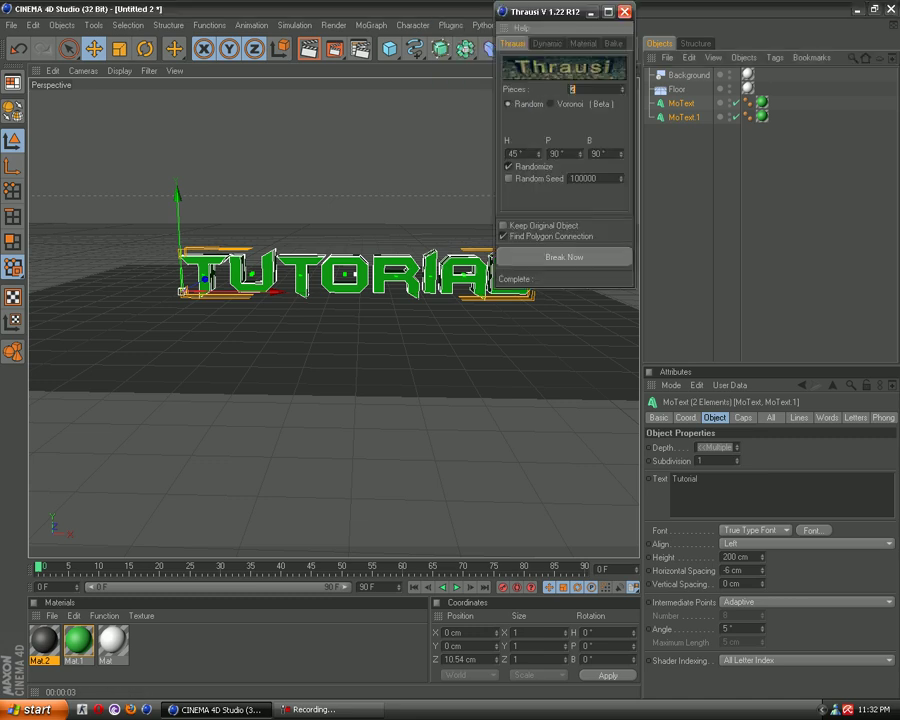
text(5)
key(Return)
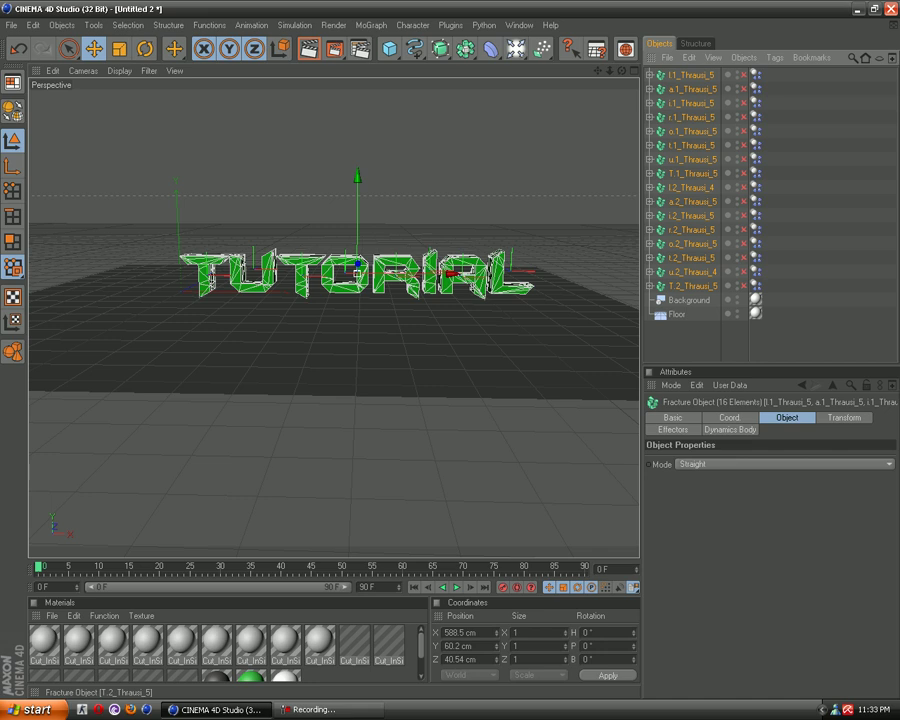
key(ctrl+shift+a)
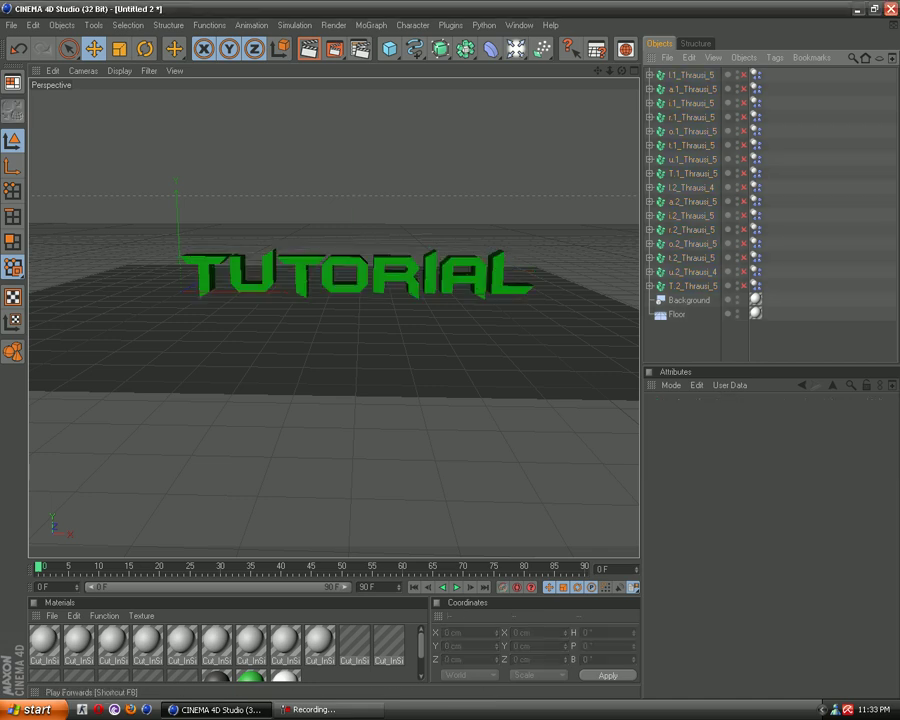
click(457, 587)
click(457, 587)
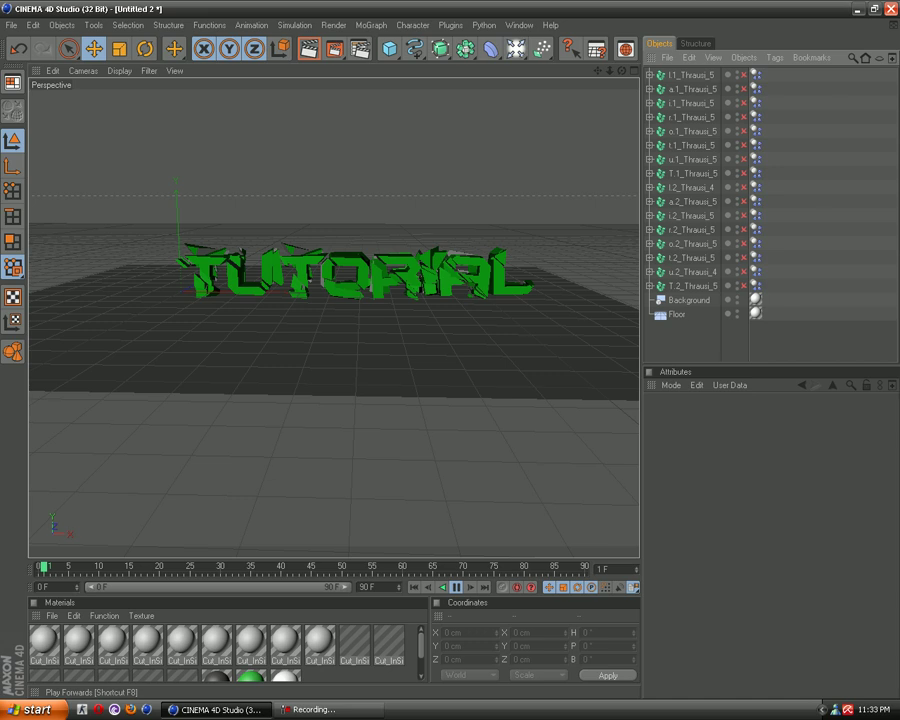
click(457, 587)
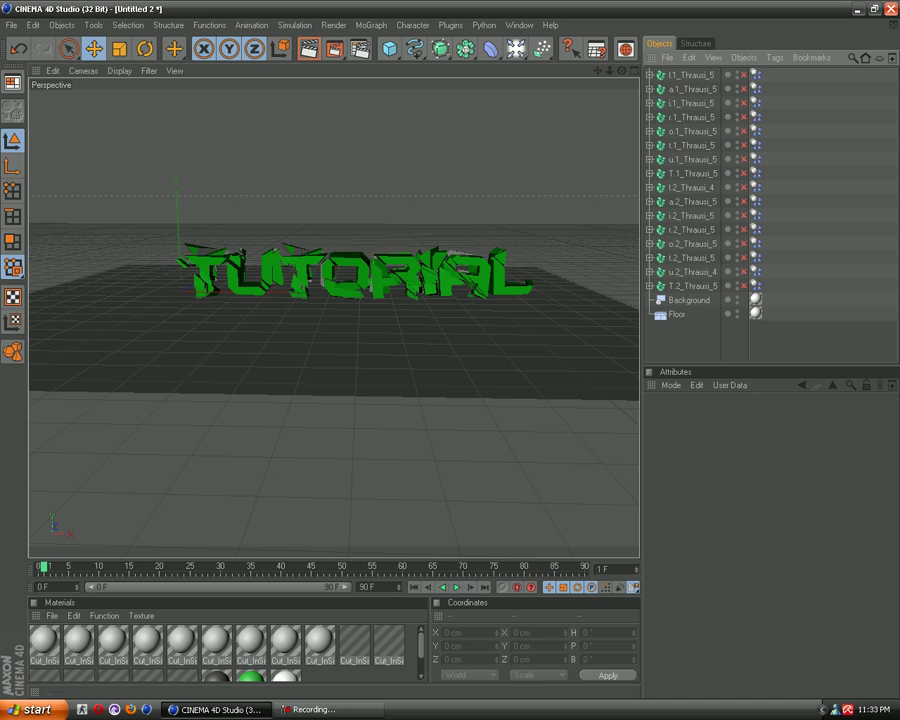
key(shift+f)
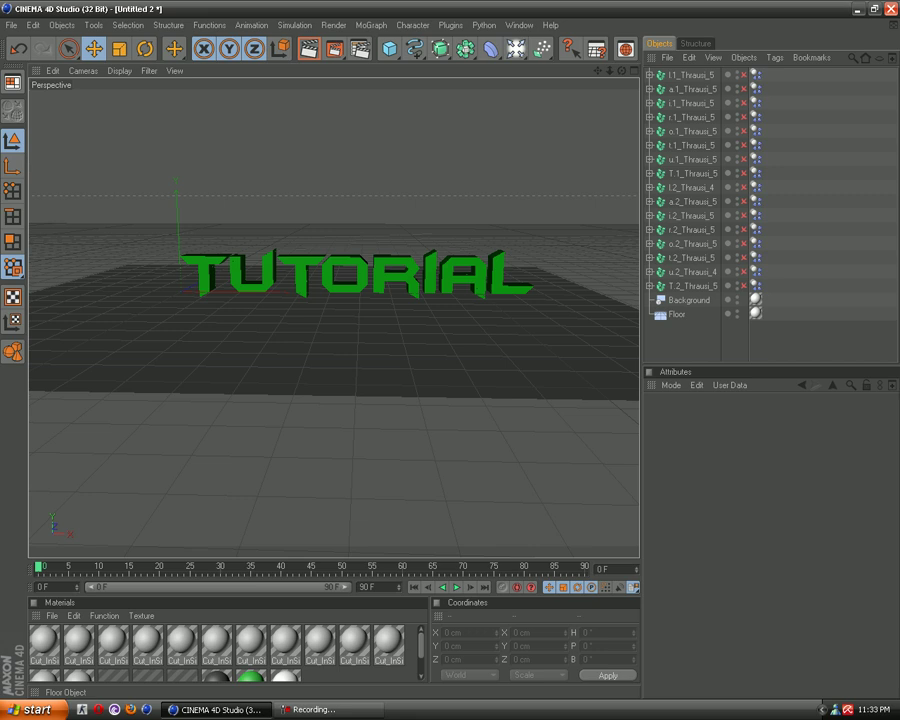
Give the Floor object a Dynamics Body tag, then bring up Render Settings.
click(330, 340)
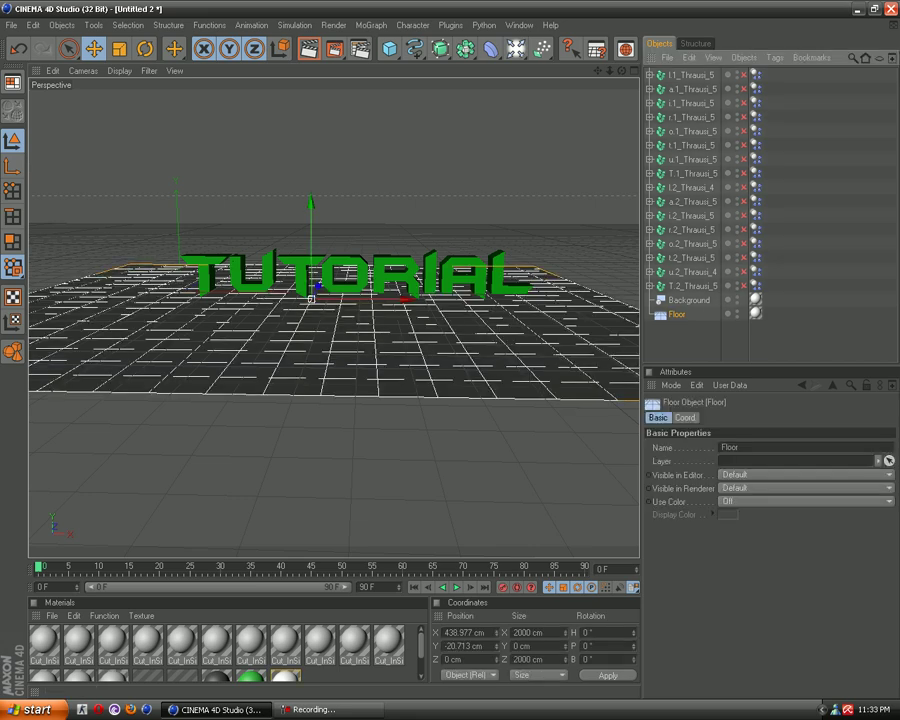
click(685, 417)
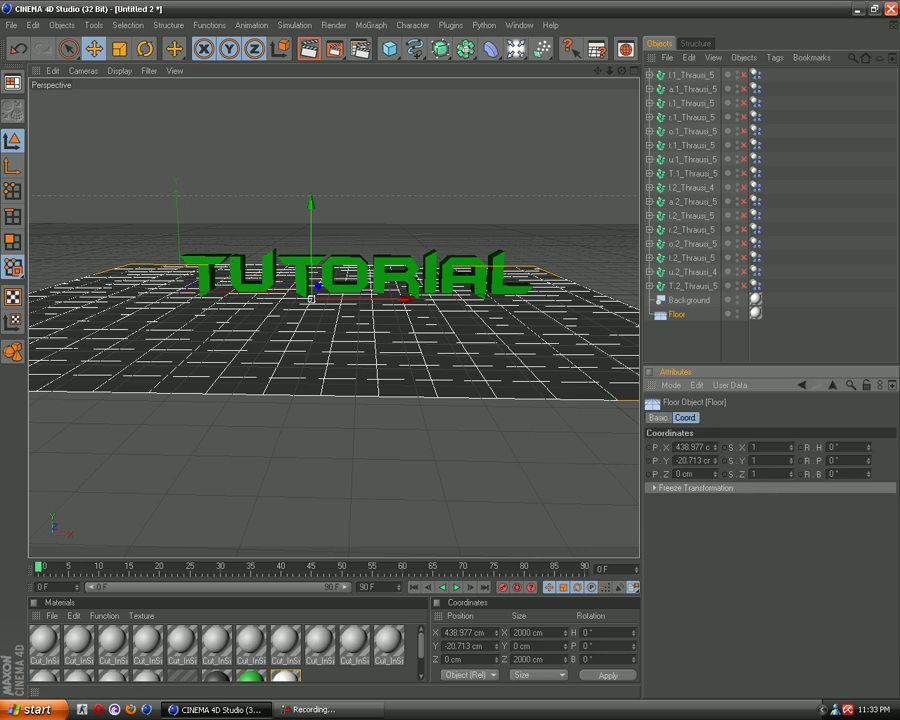
click(657, 417)
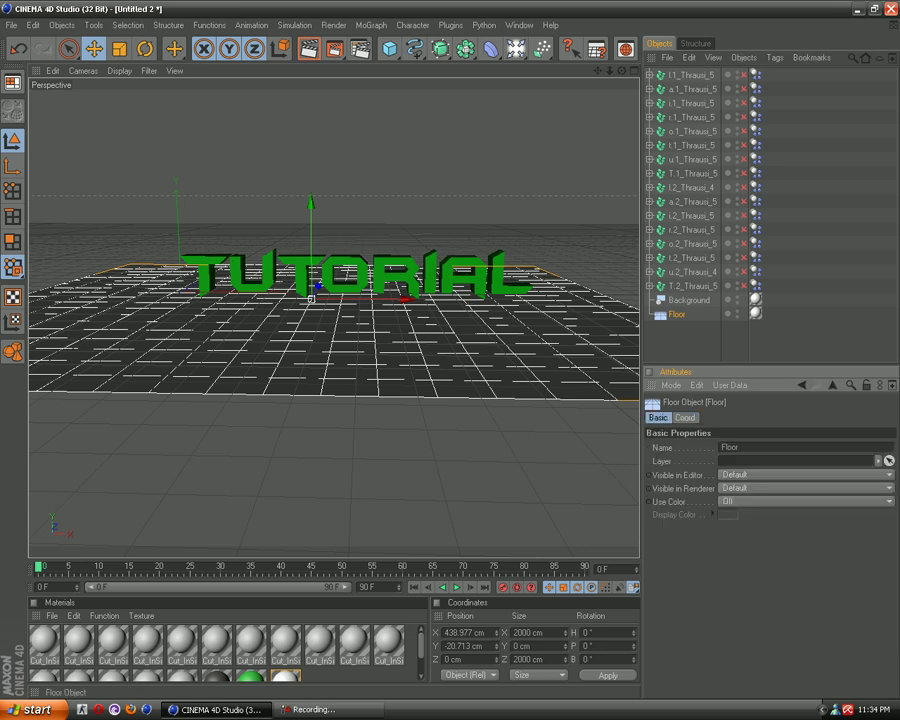
right_click(677, 314)
mouse_move(718, 331)
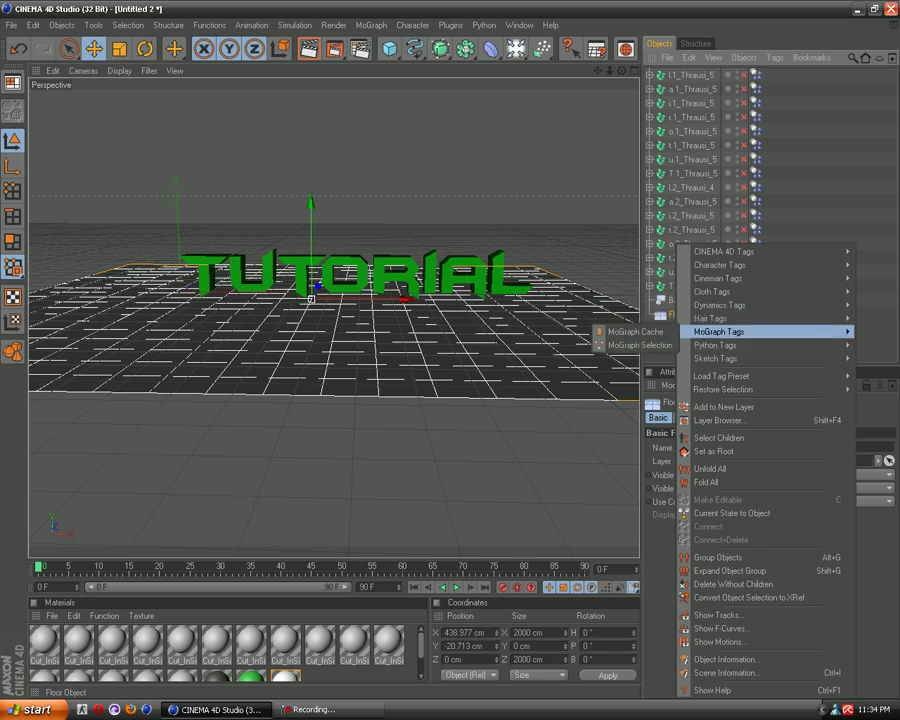
click(640, 302)
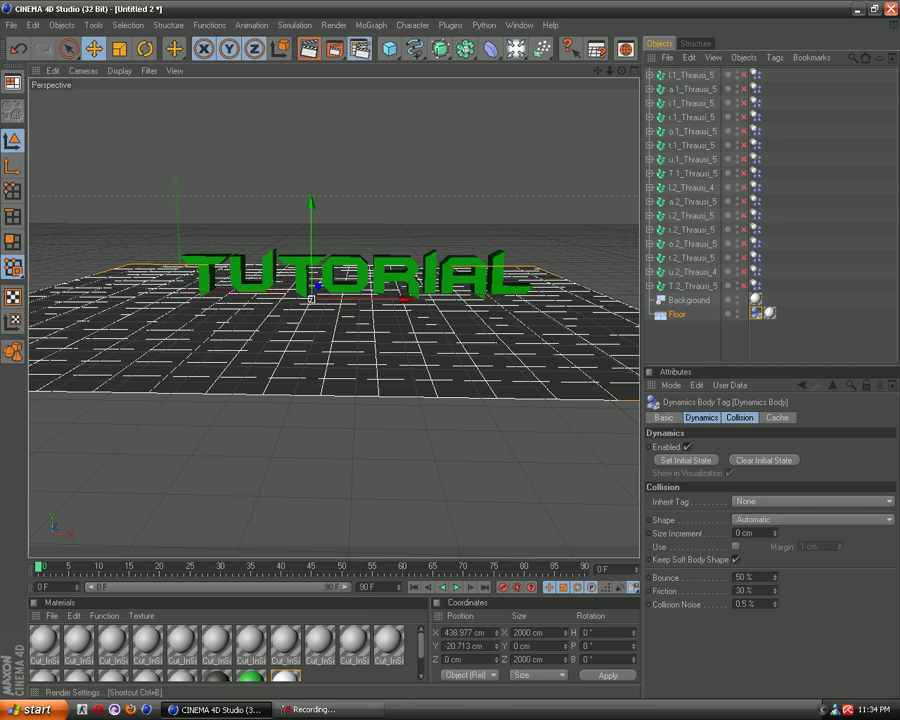
click(359, 48)
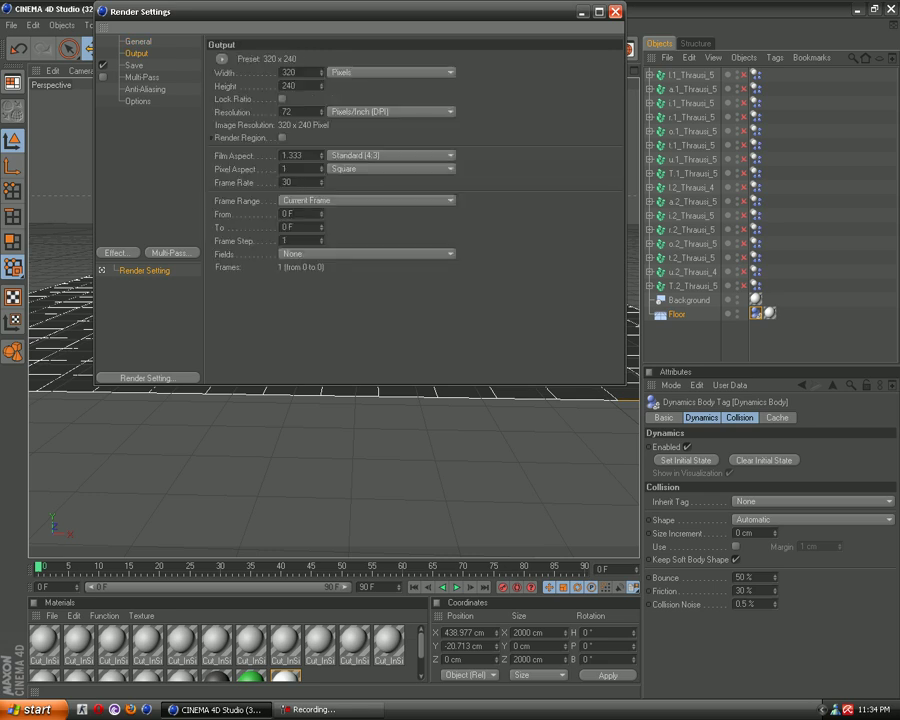
Set the output resolution to 1280 x 1024 pixels.
double_click(287, 72)
text(12)
text(8)
key(Tab)
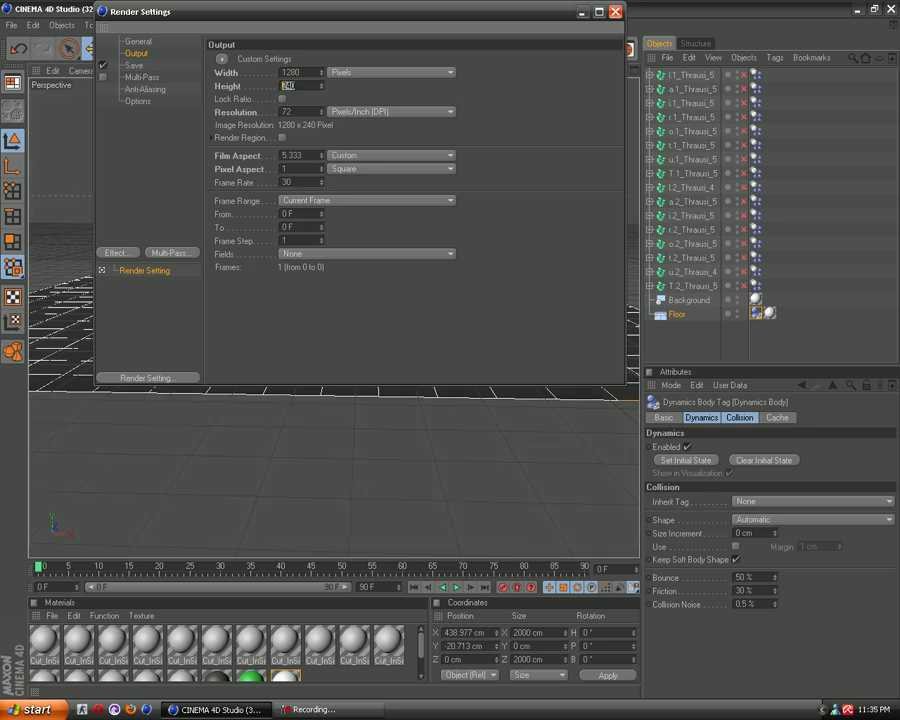
text(1024)
key(Tab)
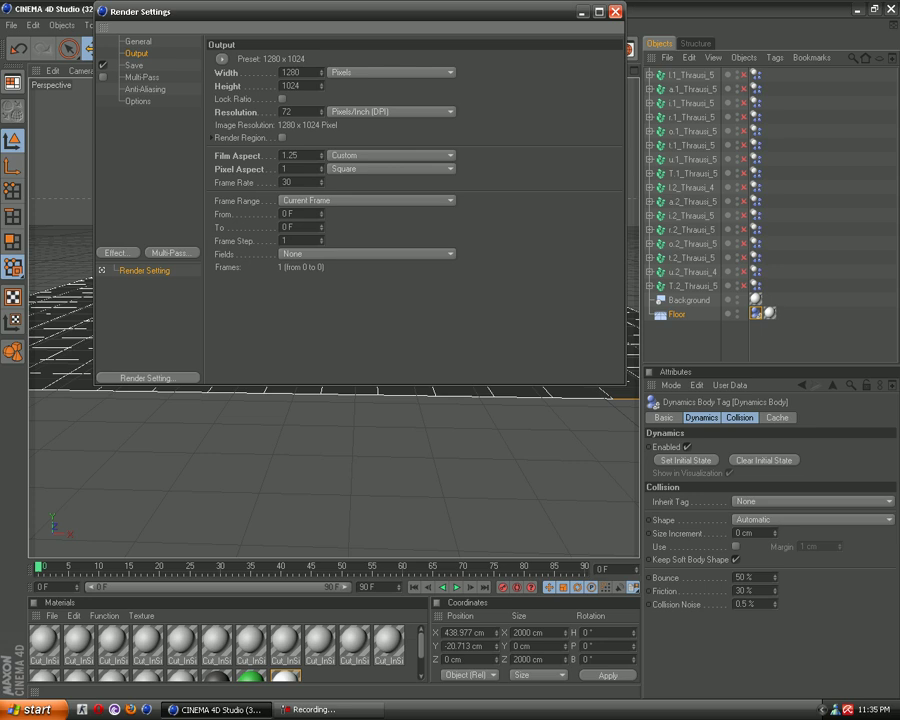
Set the render frame range from frame 1 to frame 90.
click(284, 213)
text(1F)
key(Tab)
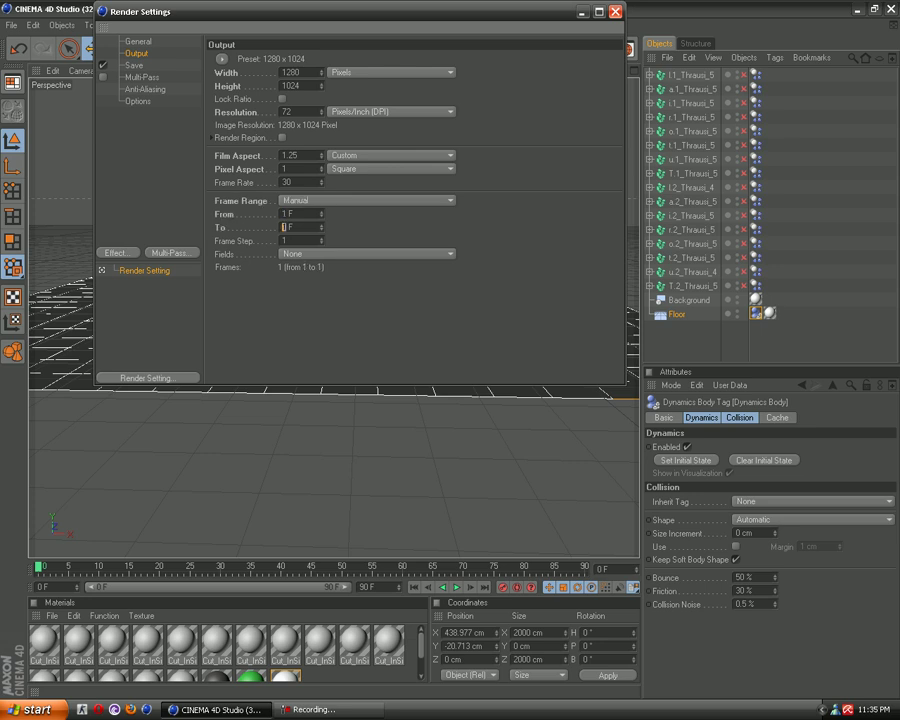
text(90)
key(Return)
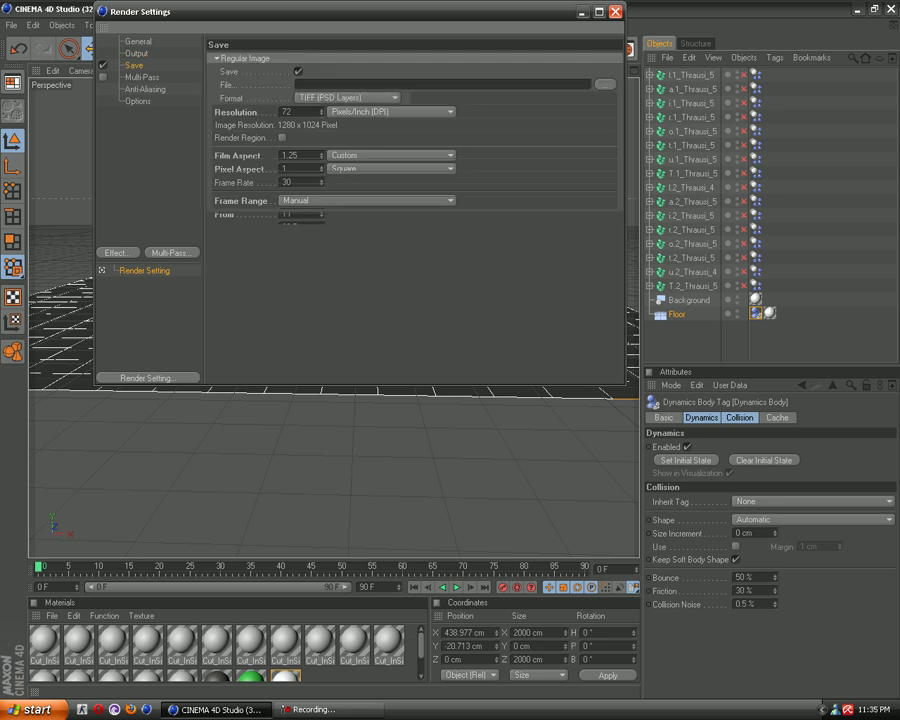
Choose QuickTime Movie as the save format and close Render Settings.
click(348, 97)
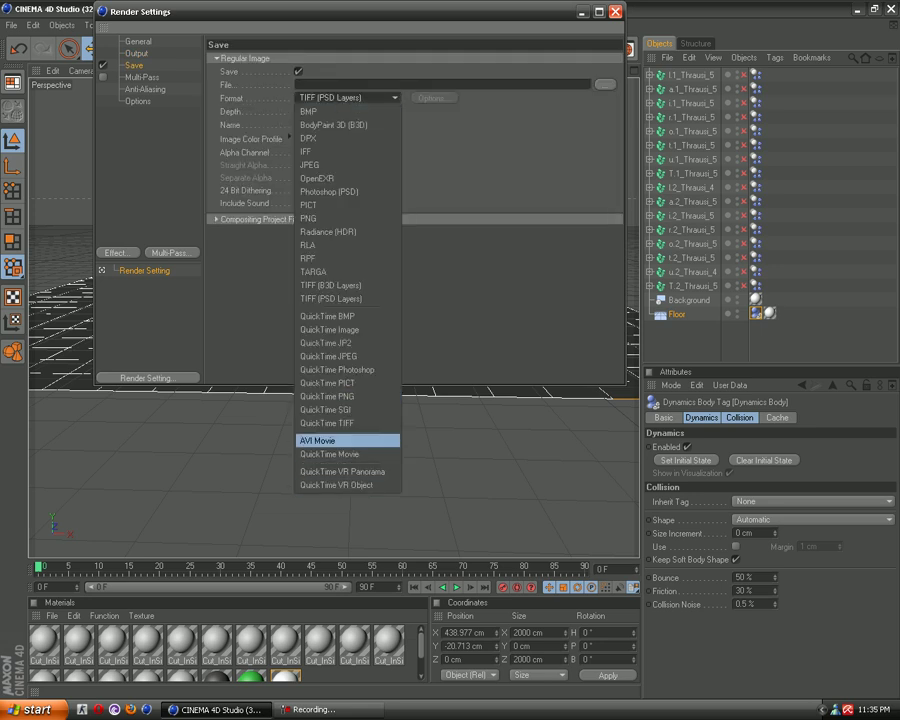
click(330, 454)
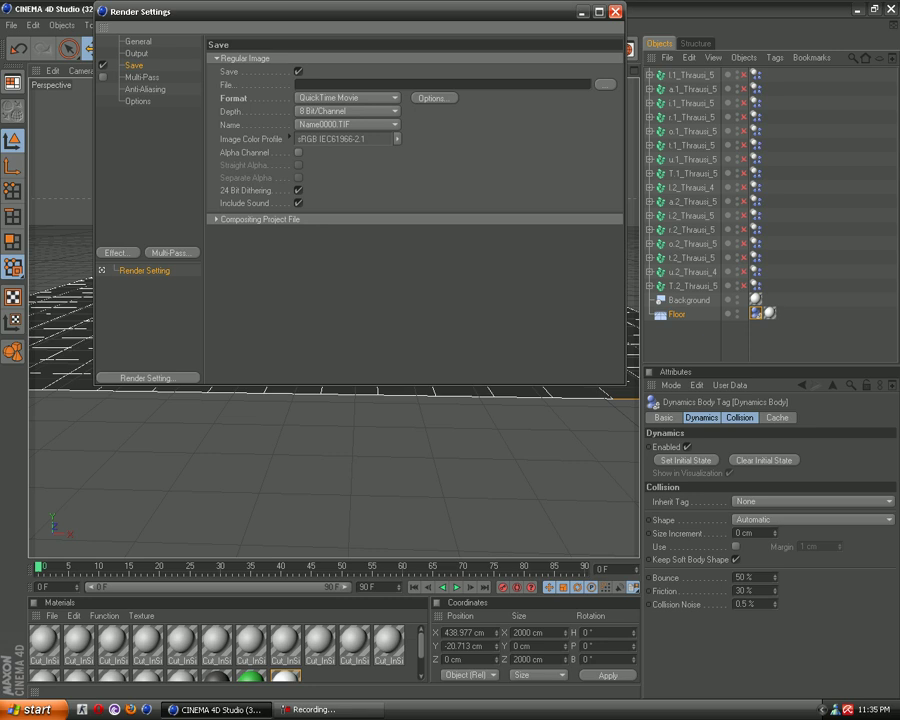
click(615, 12)
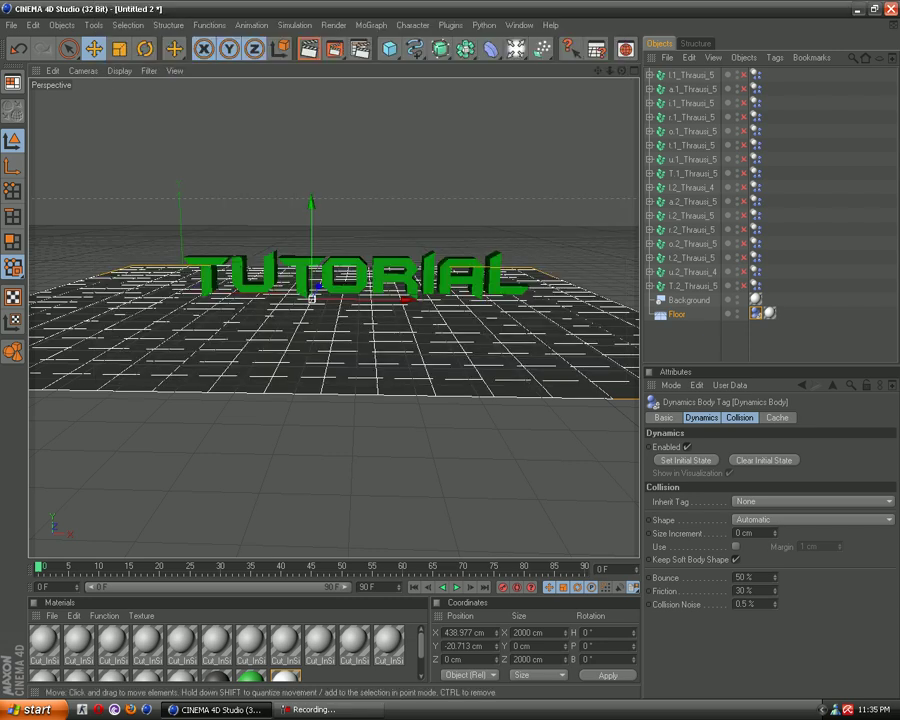